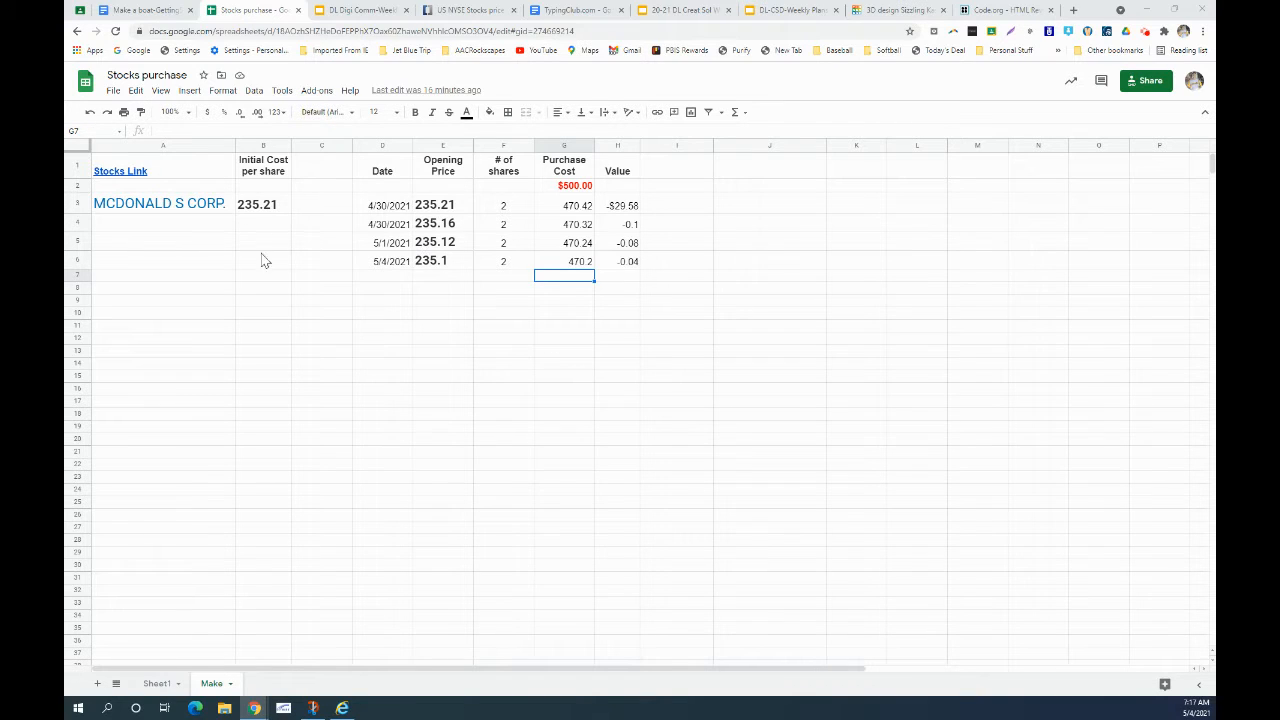
- Copy the Make sheet's header row A1:H1, Stocks Link through Value, for use on Sheet1
{"action": "left_click", "coordinate": [157, 685]}
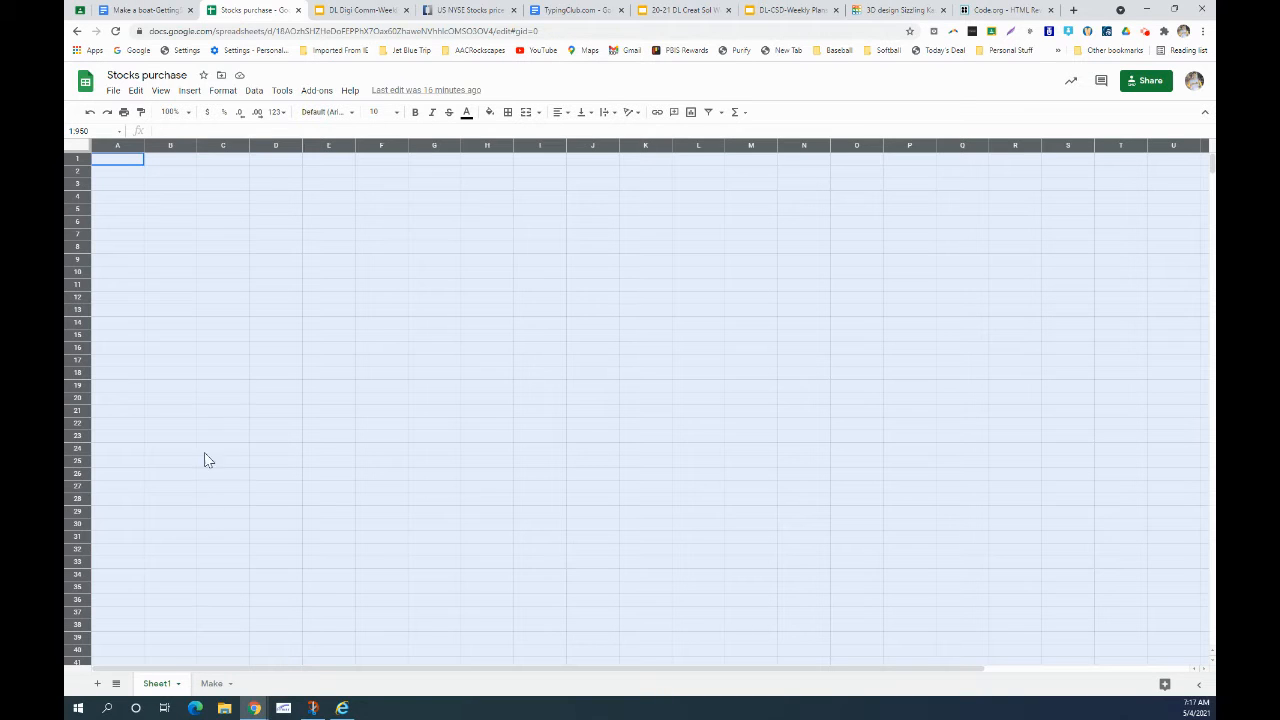
{"action": "left_click", "coordinate": [192, 276]}
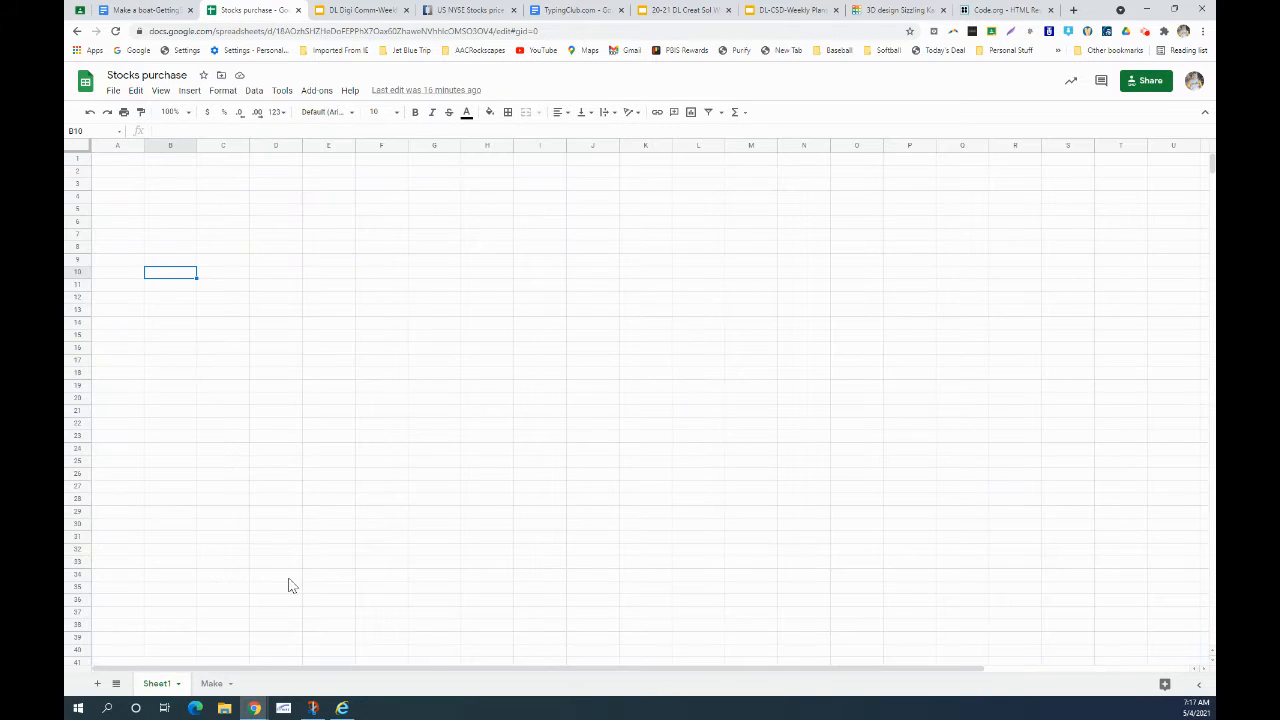
{"action": "left_click", "coordinate": [213, 683]}
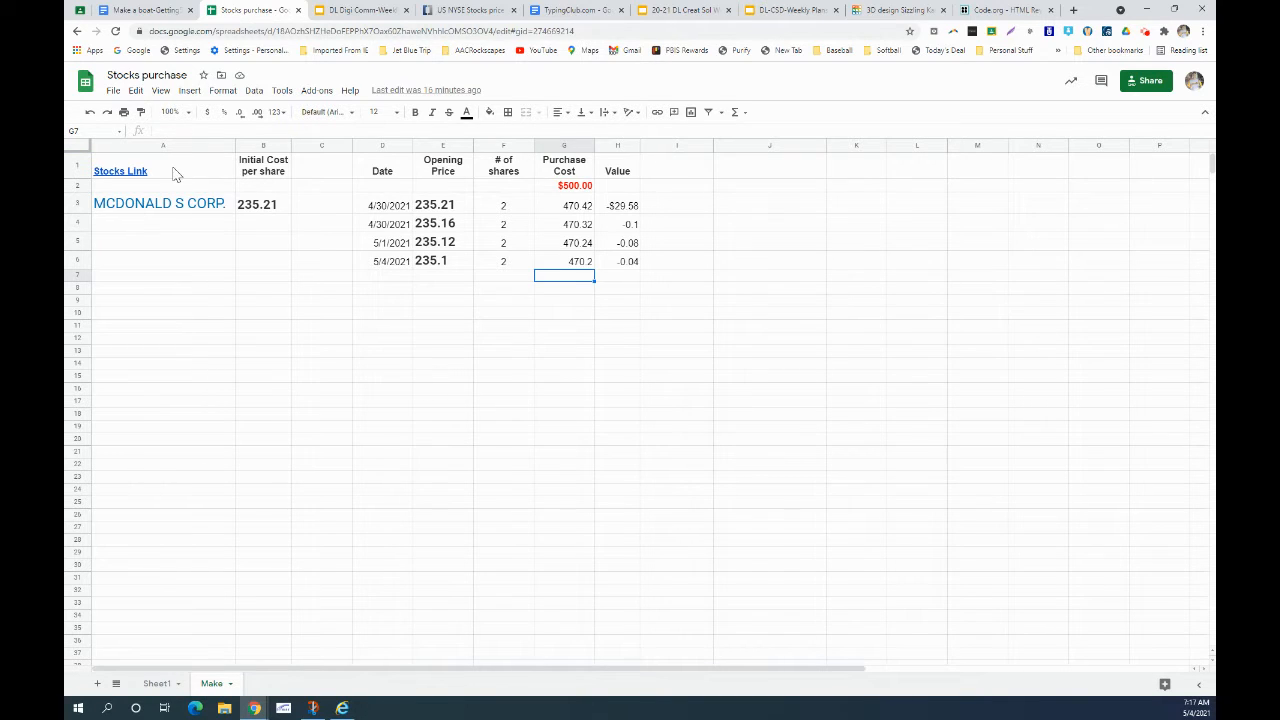
{"action": "left_click_drag", "start_coordinate": [172, 173], "coordinate": [621, 170]}
{"action": "key", "text": "ctrl+c"}
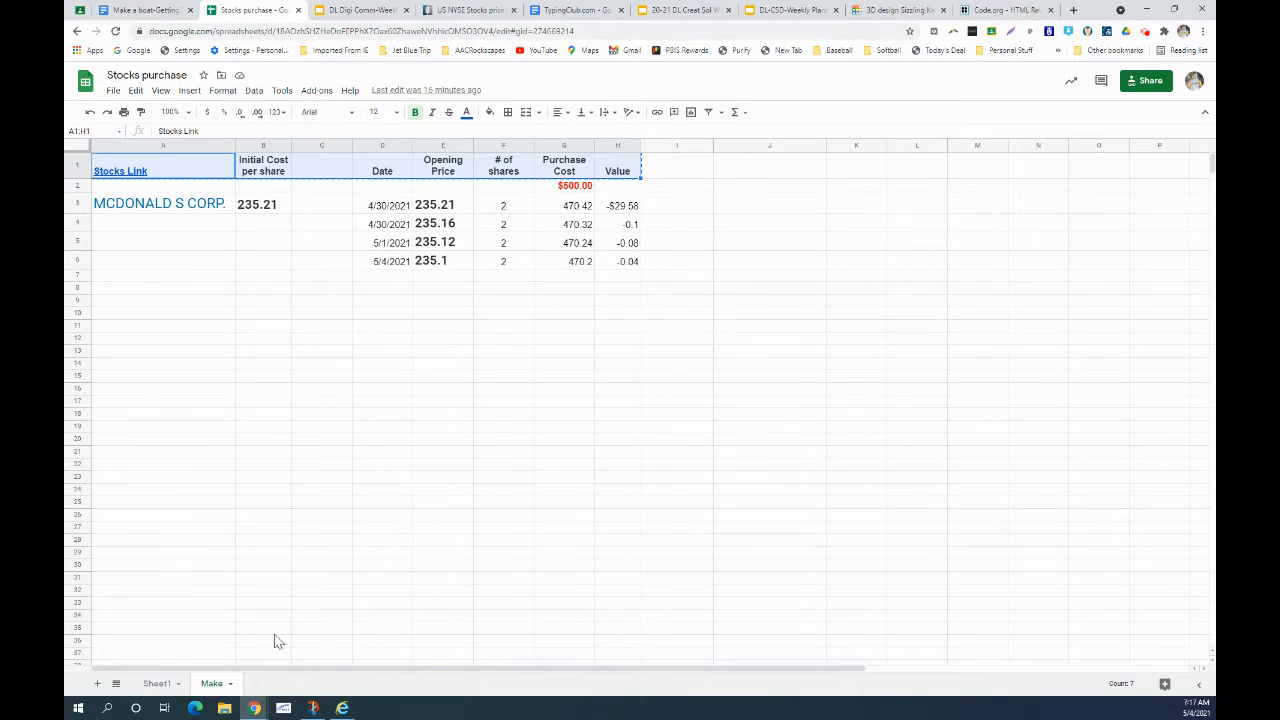
{"action": "left_click", "coordinate": [152, 684]}
- Paste the copied header row into A1 of Sheet1
{"action": "left_click", "coordinate": [117, 163]}
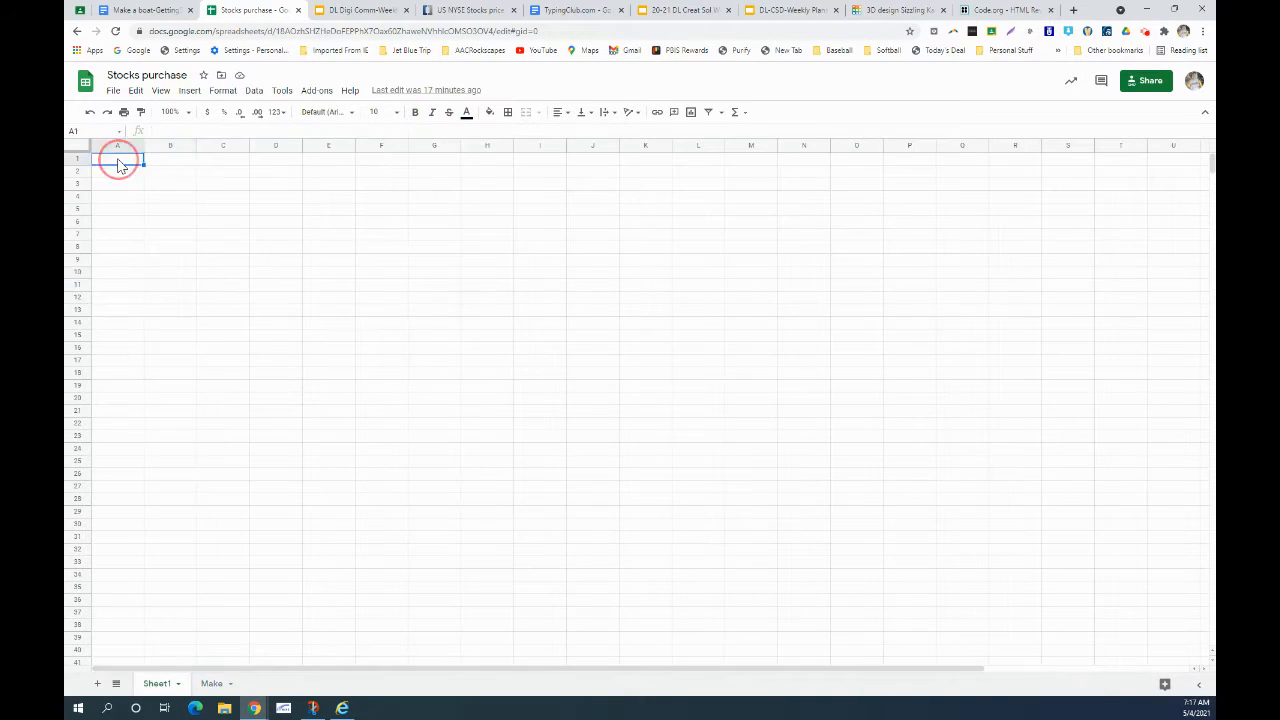
{"action": "key", "text": "ctrl+v"}
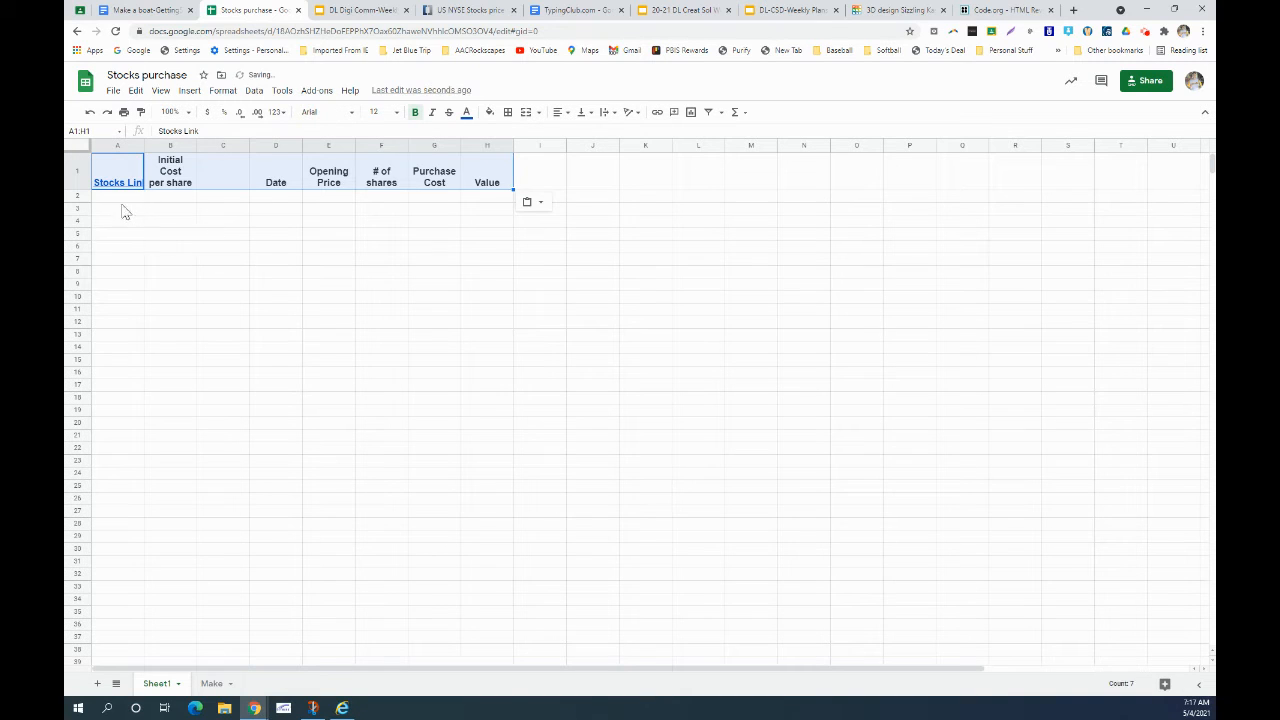
{"action": "left_click", "coordinate": [125, 222]}
- Review each pasted header, from Stocks Link in A1 through Value in H1
{"action": "left_click", "coordinate": [125, 179]}
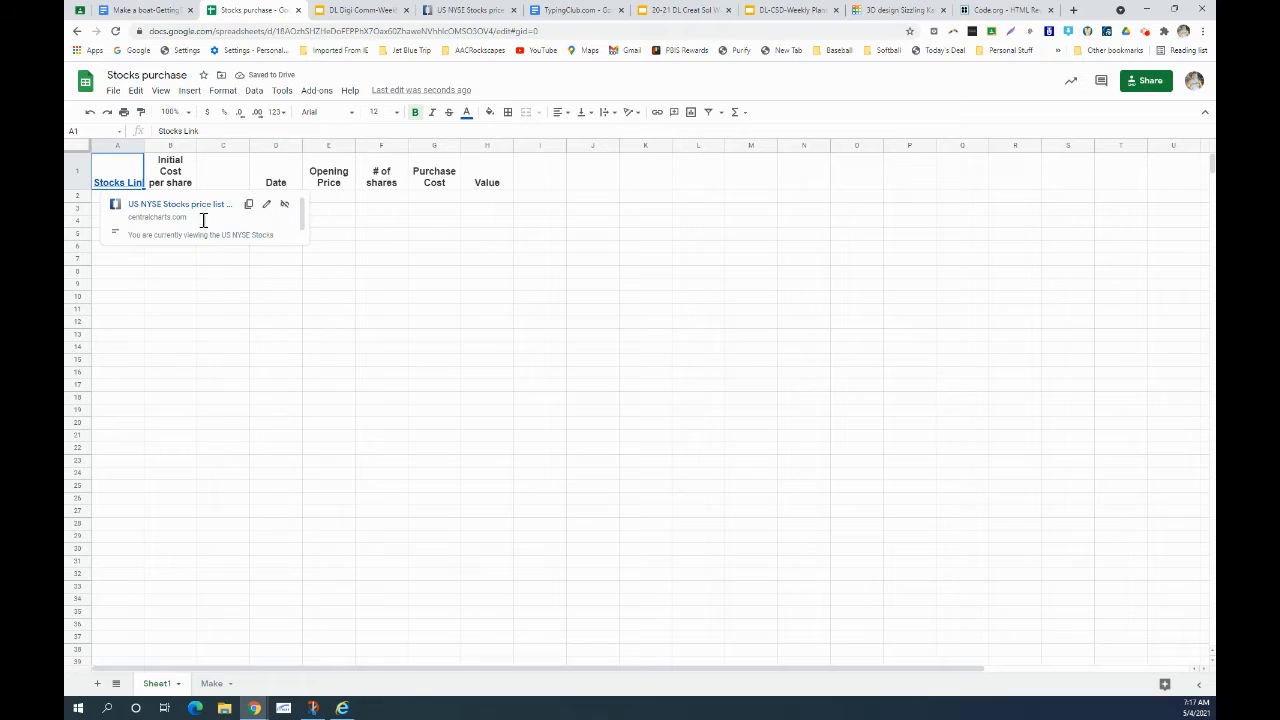
{"action": "left_click", "coordinate": [182, 180]}
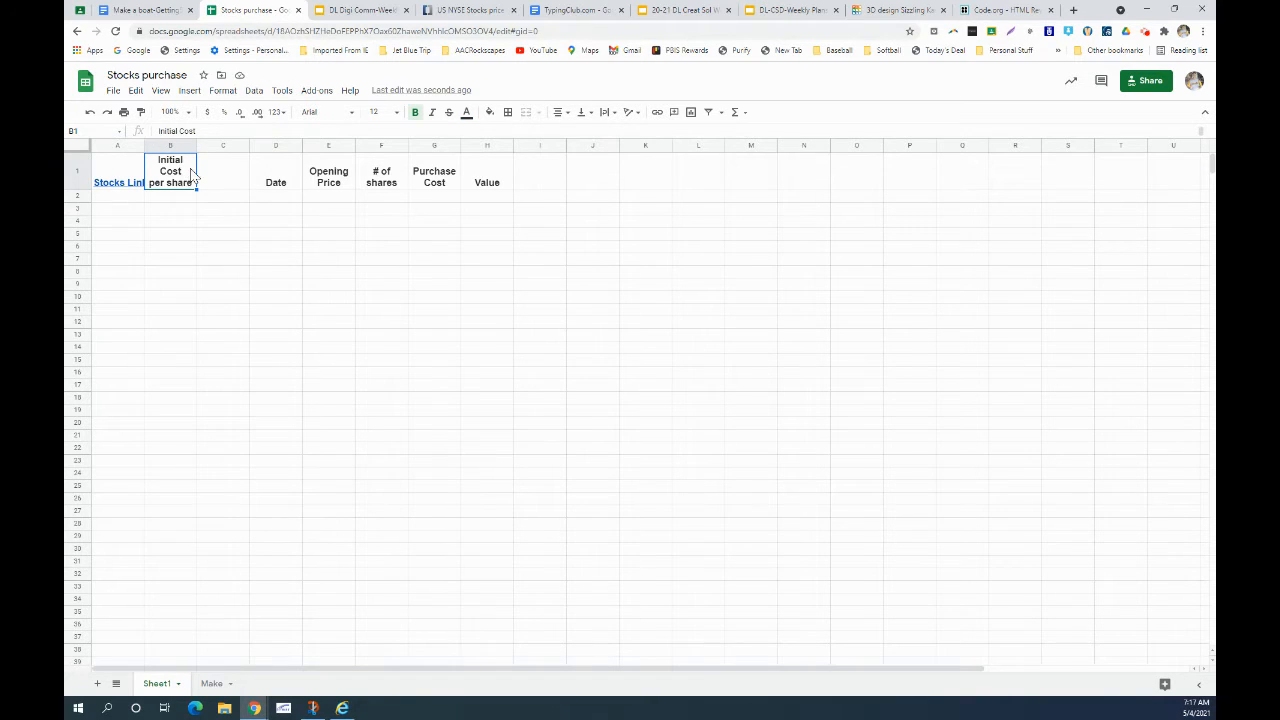
{"action": "left_click", "coordinate": [225, 179]}
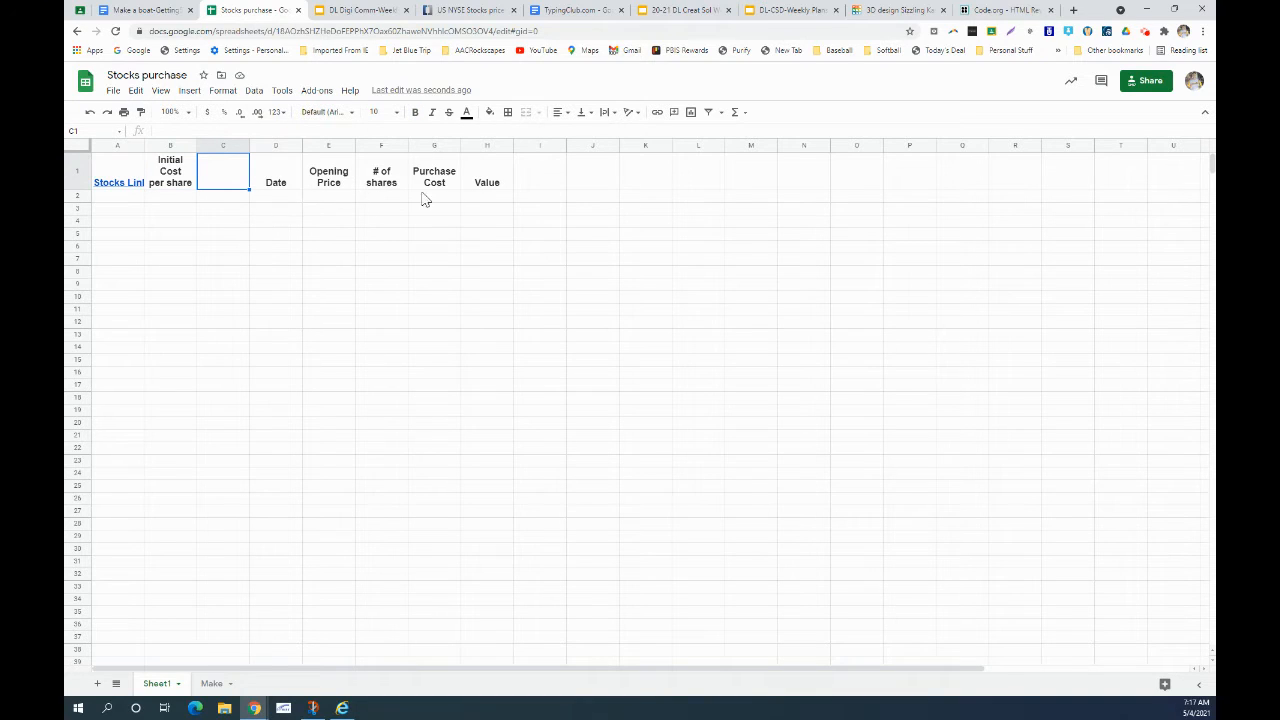
{"action": "left_click", "coordinate": [293, 173]}
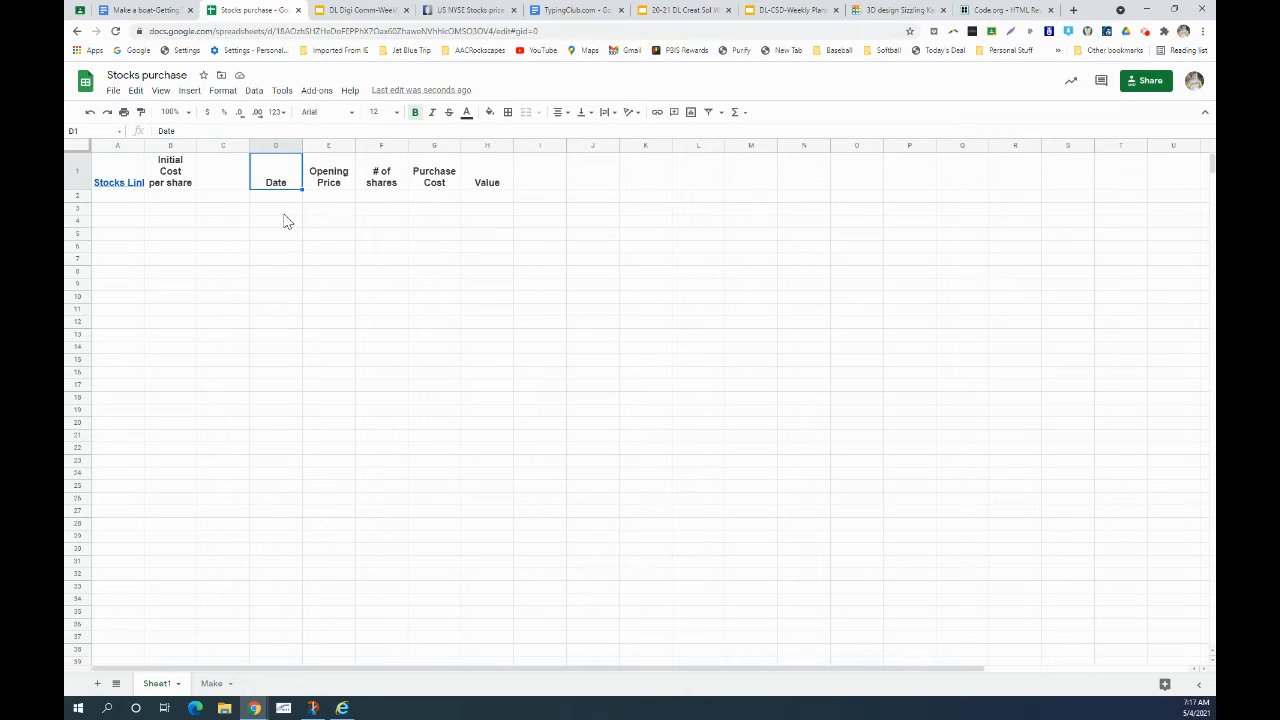
{"action": "left_click", "coordinate": [331, 173]}
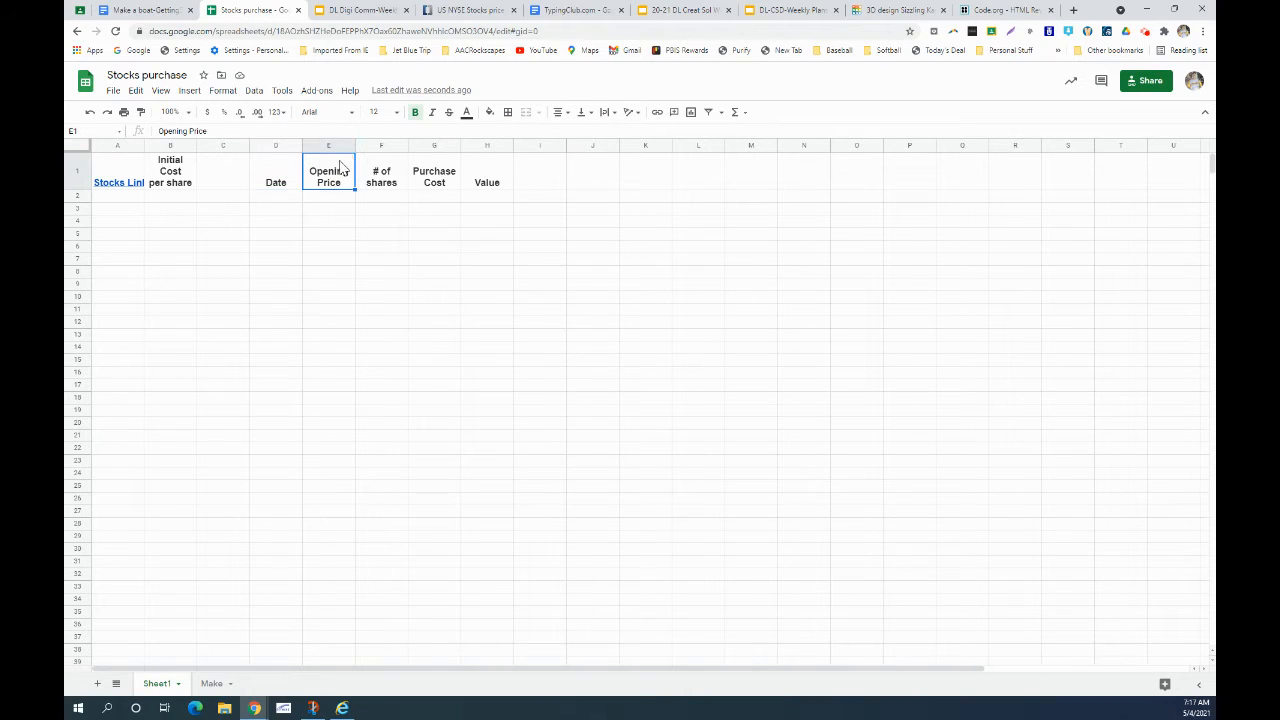
{"action": "left_click", "coordinate": [334, 221]}
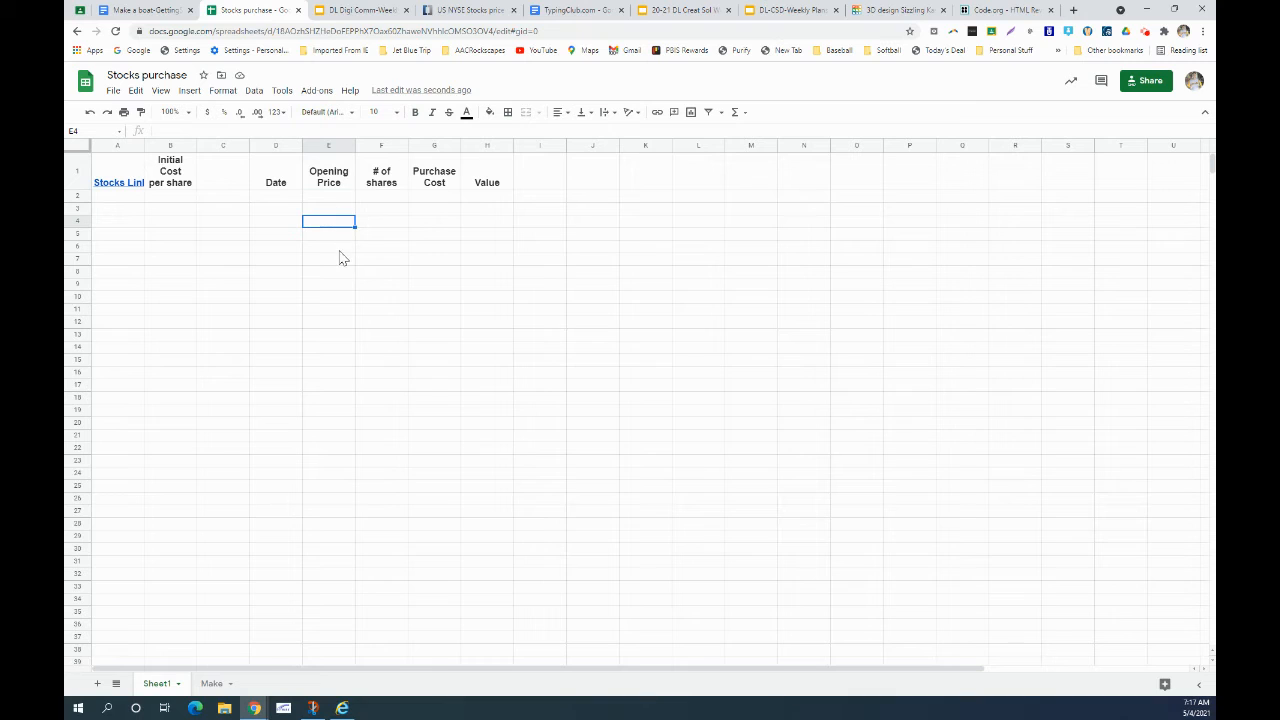
{"action": "left_click", "coordinate": [398, 170]}
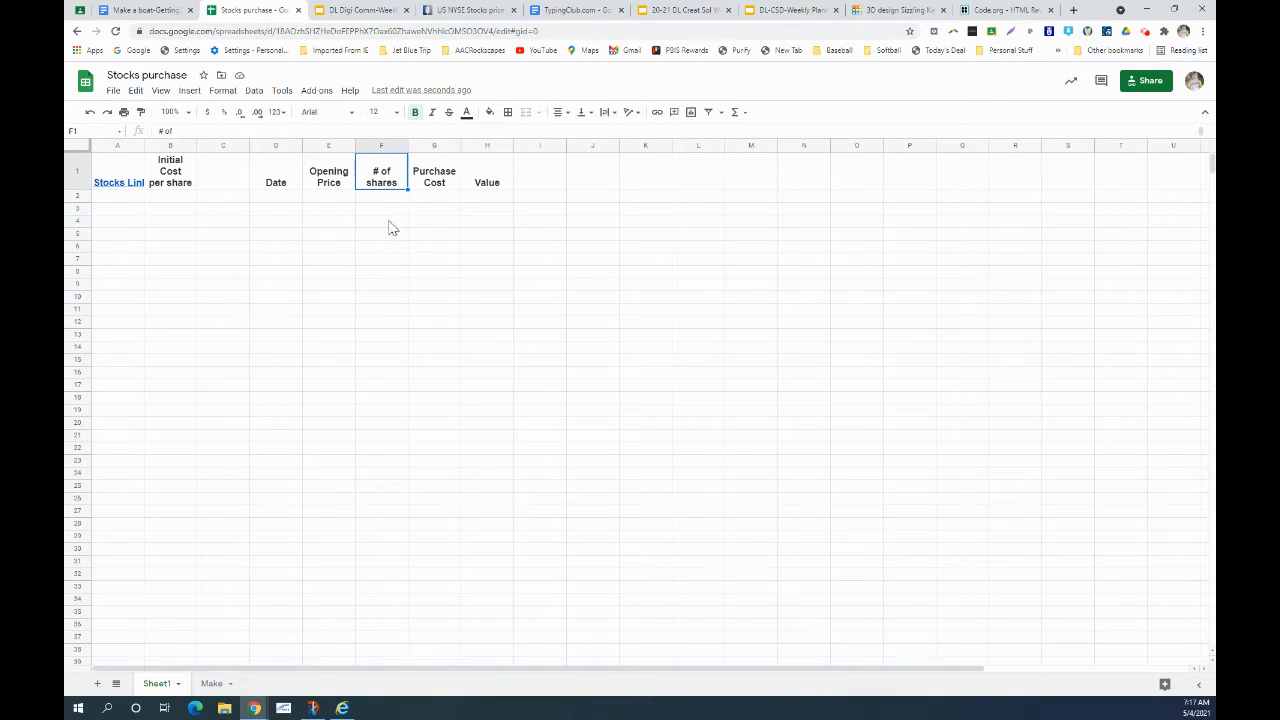
{"action": "left_click", "coordinate": [444, 170]}
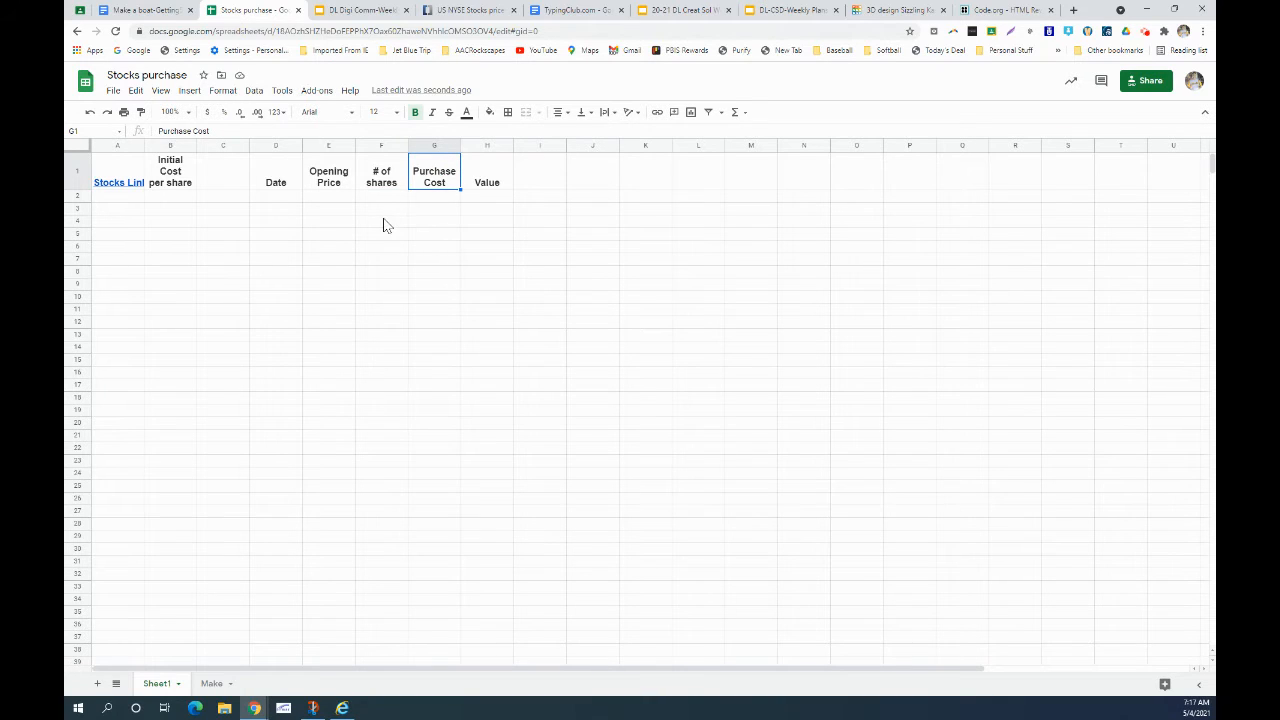
{"action": "left_click", "coordinate": [335, 220]}
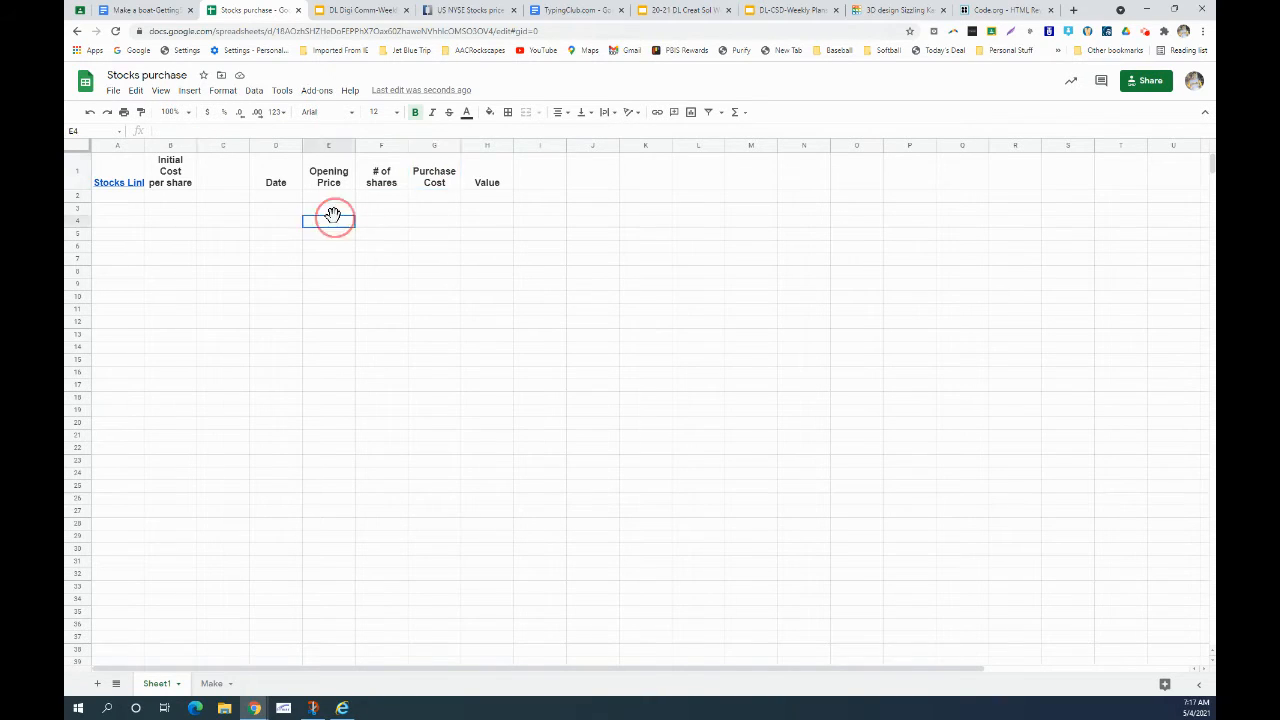
{"action": "left_click", "coordinate": [500, 180]}
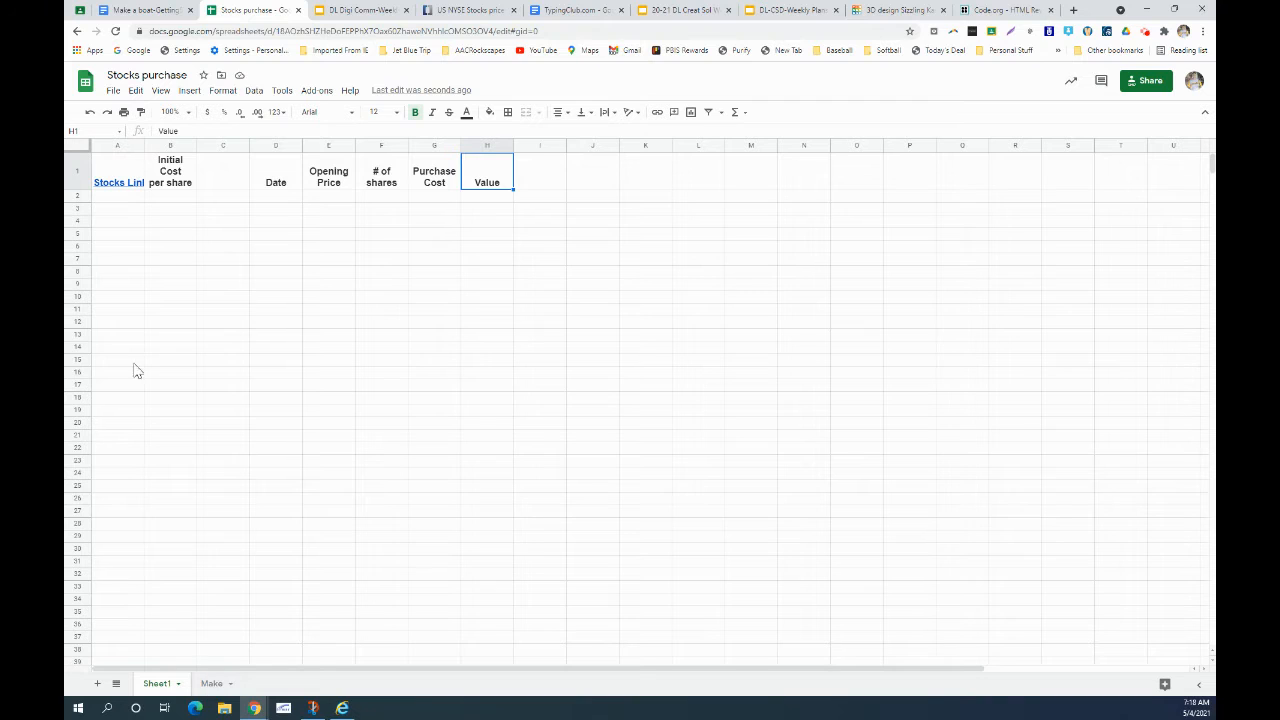
{"action": "left_click", "coordinate": [116, 234]}
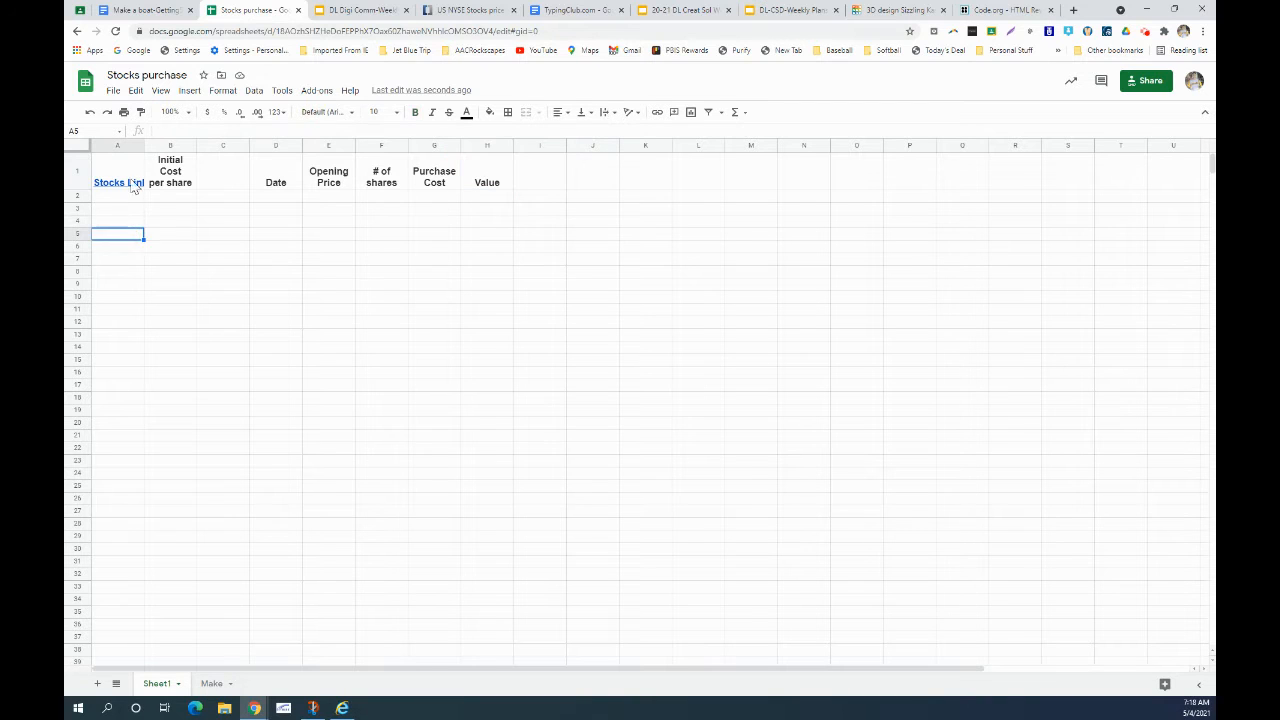
- Widen column A so the Stocks Link header fits
{"action": "left_click_drag", "start_coordinate": [144, 145], "coordinate": [271, 145]}
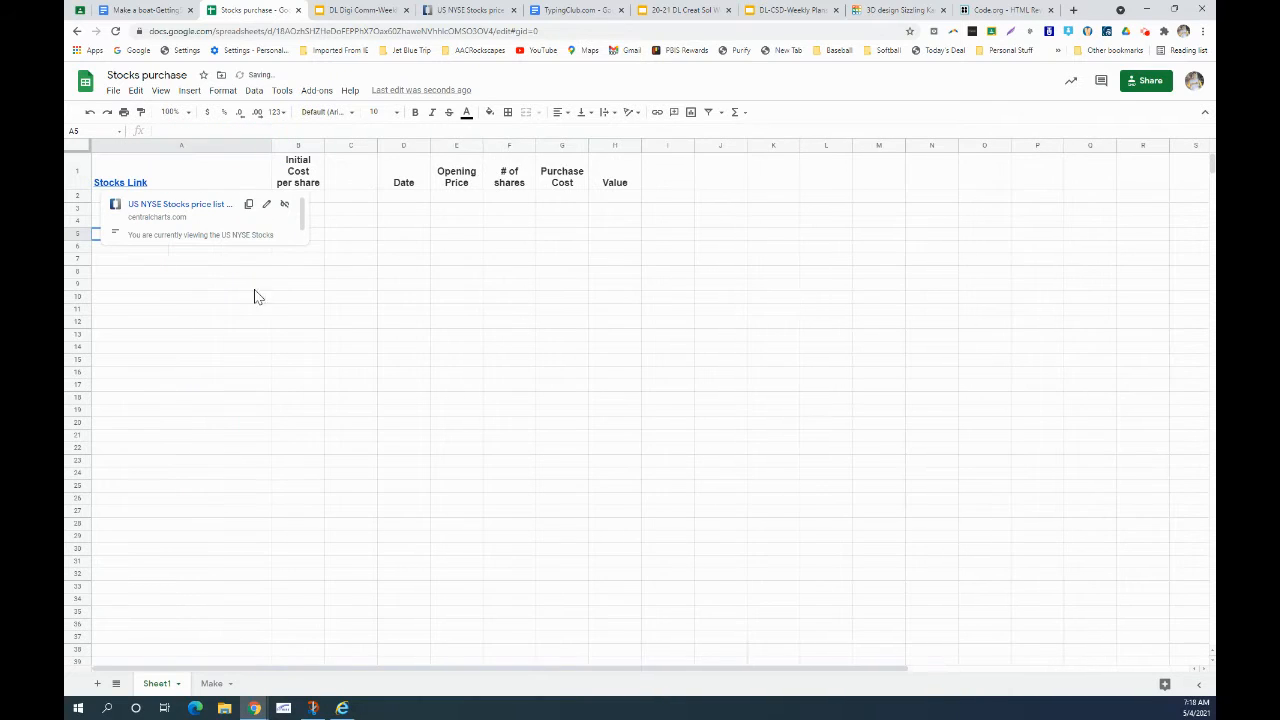
{"action": "left_click", "coordinate": [172, 272]}
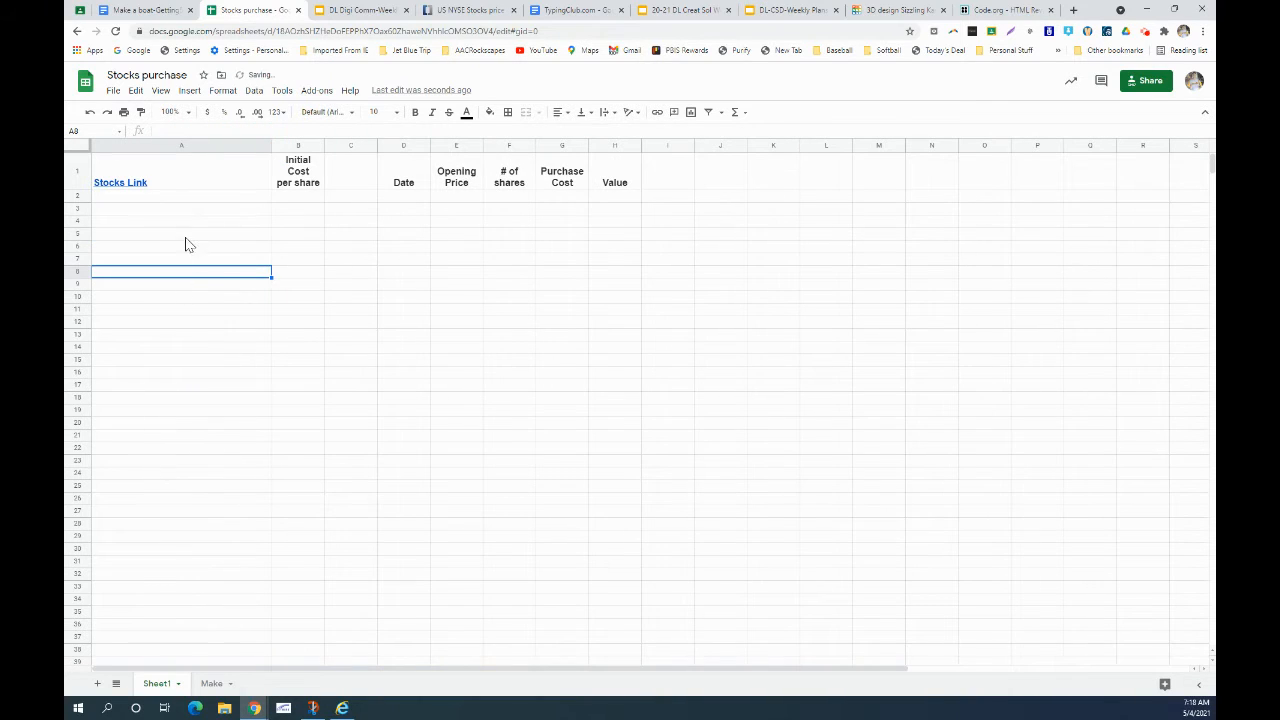
{"action": "mouse_move", "coordinate": [210, 186]}
- Widen column B for Initial Cost per share, and column C slightly
{"action": "left_click", "coordinate": [309, 234]}
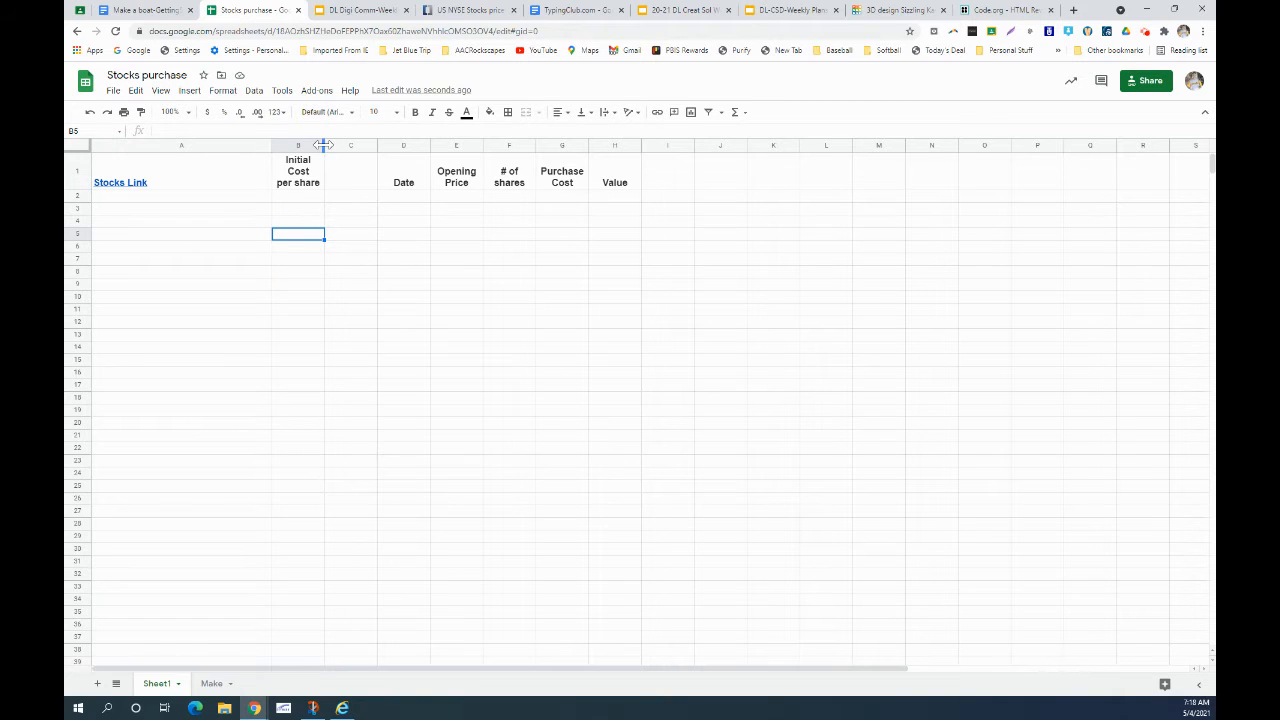
{"action": "left_click_drag", "start_coordinate": [322, 145], "coordinate": [335, 145]}
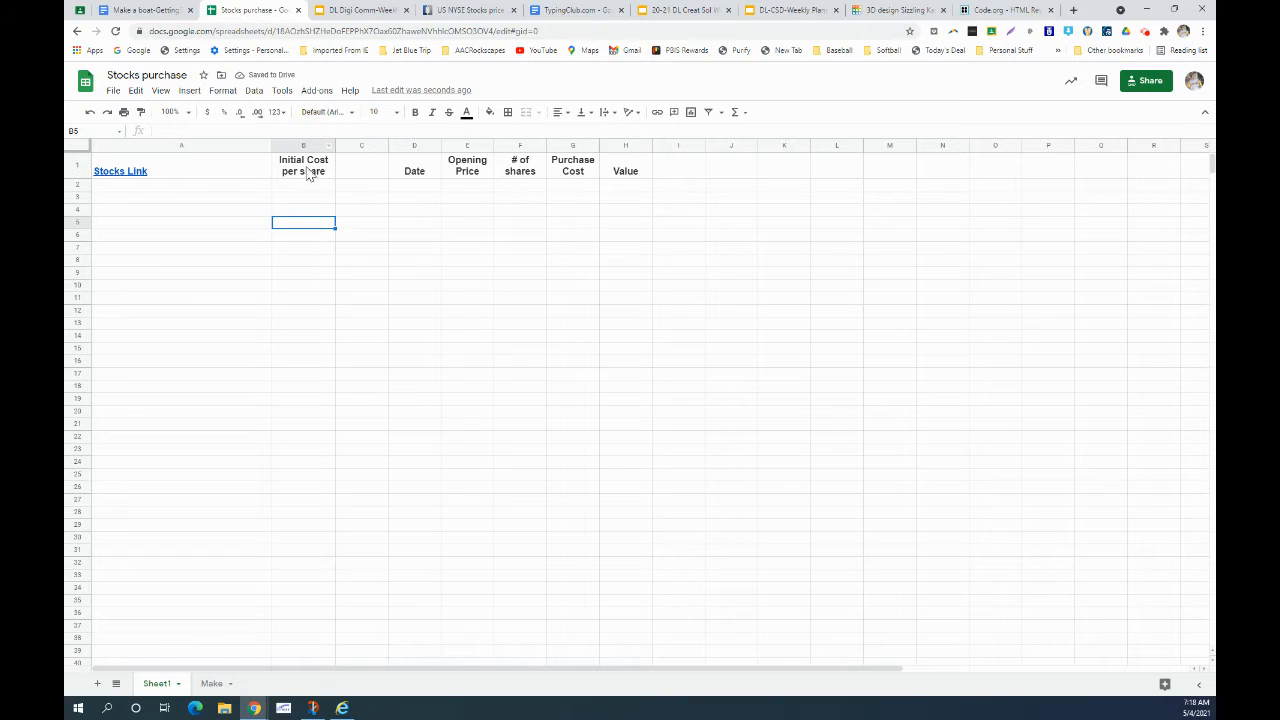
{"action": "left_click", "coordinate": [310, 170]}
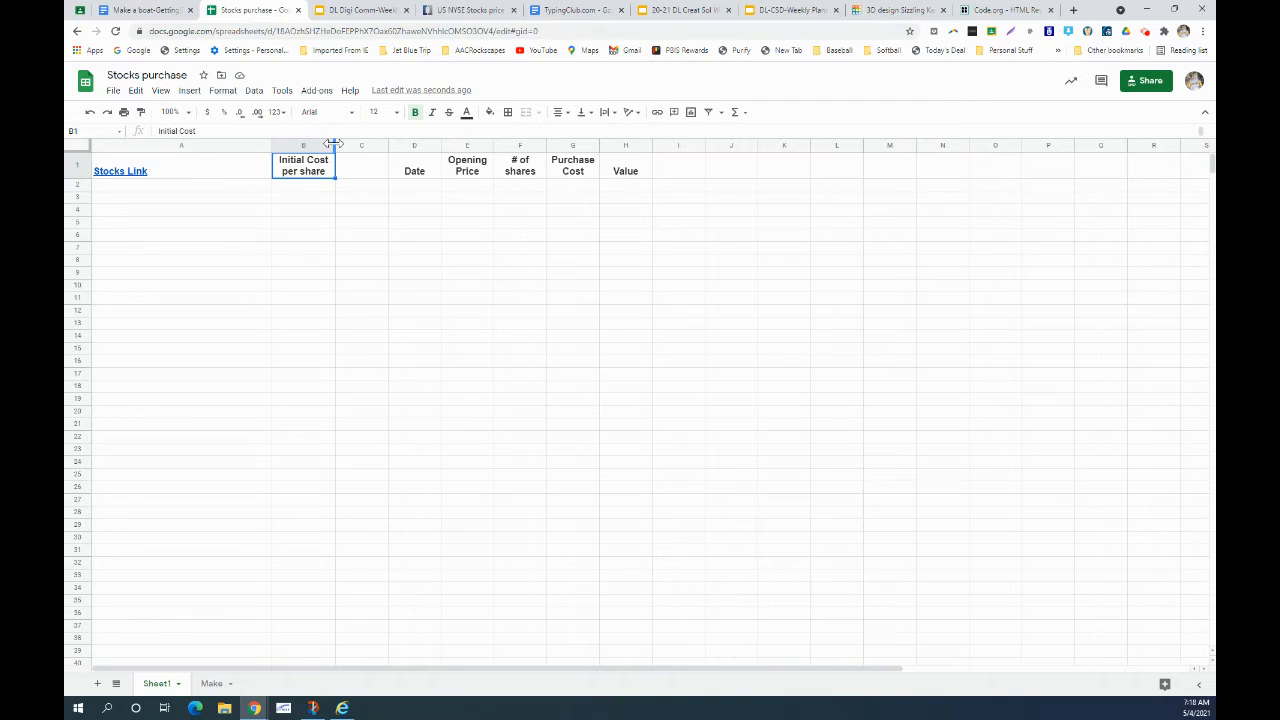
{"action": "left_click", "coordinate": [333, 144]}
{"action": "left_click", "coordinate": [364, 178]}
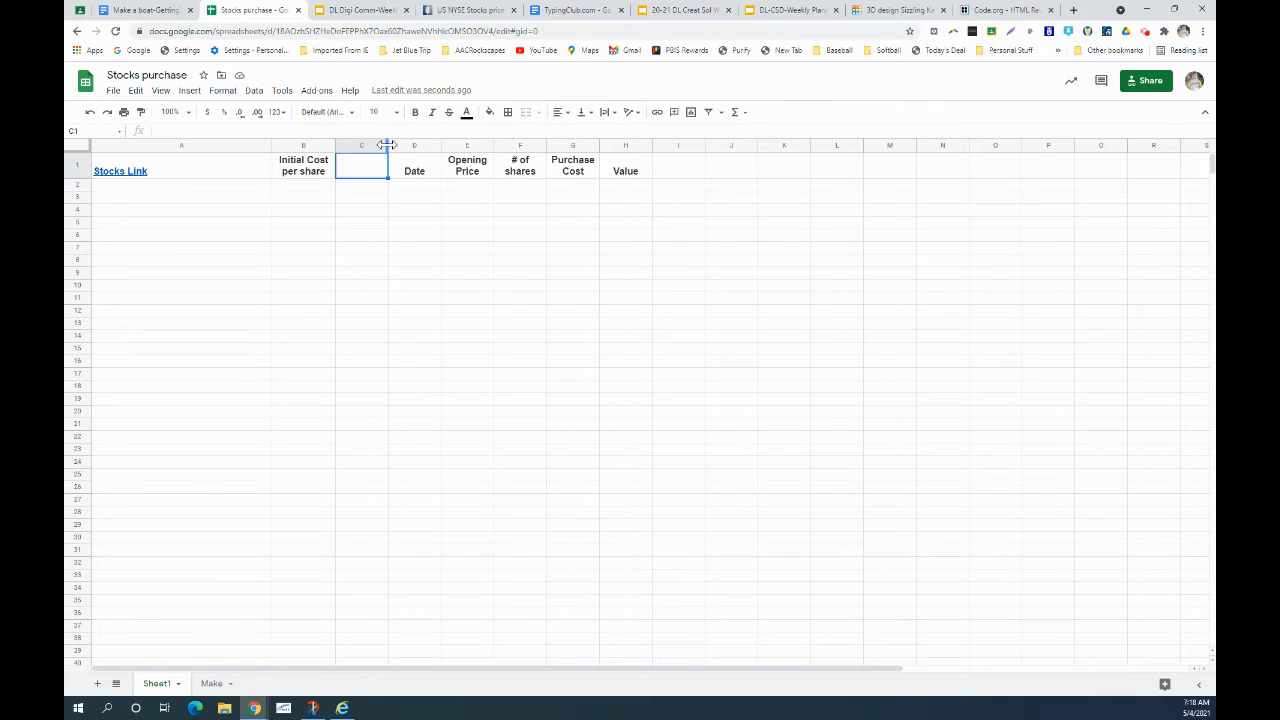
{"action": "left_click_drag", "start_coordinate": [389, 150], "coordinate": [409, 150]}
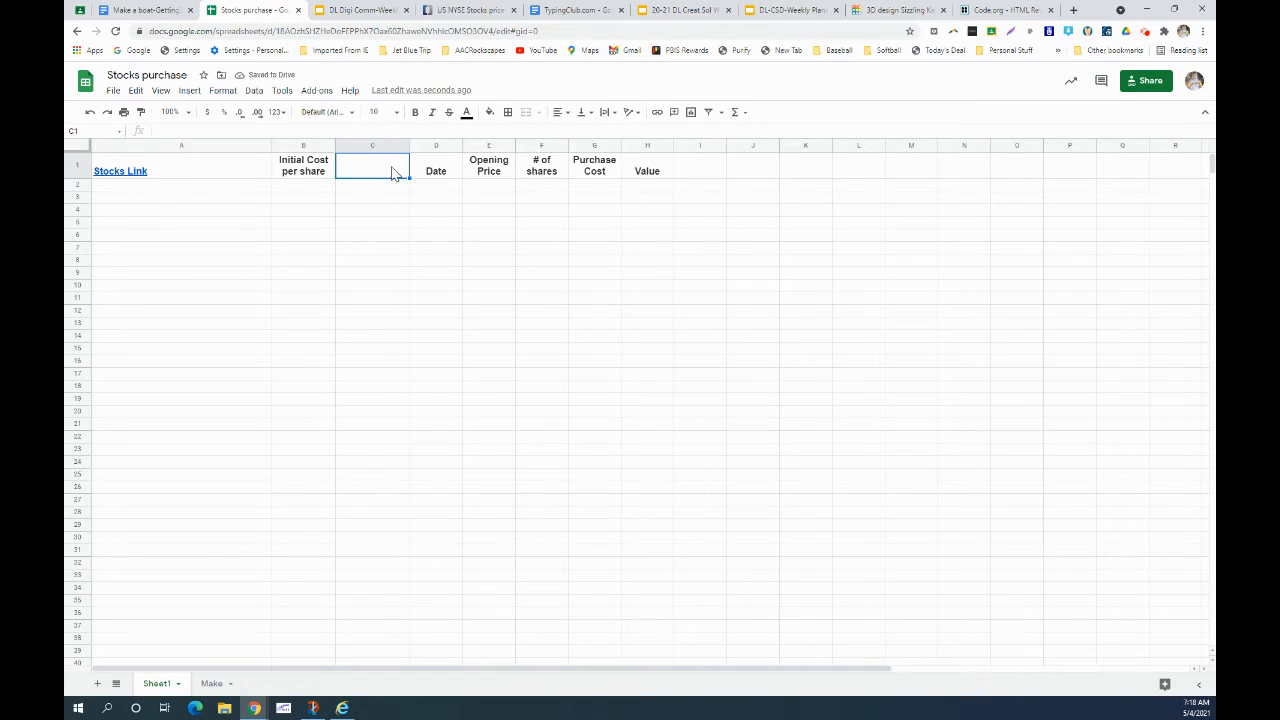
- Apply All borders to the A1:H1 header row on Sheet1, then return to Make
{"action": "left_click", "coordinate": [437, 172]}
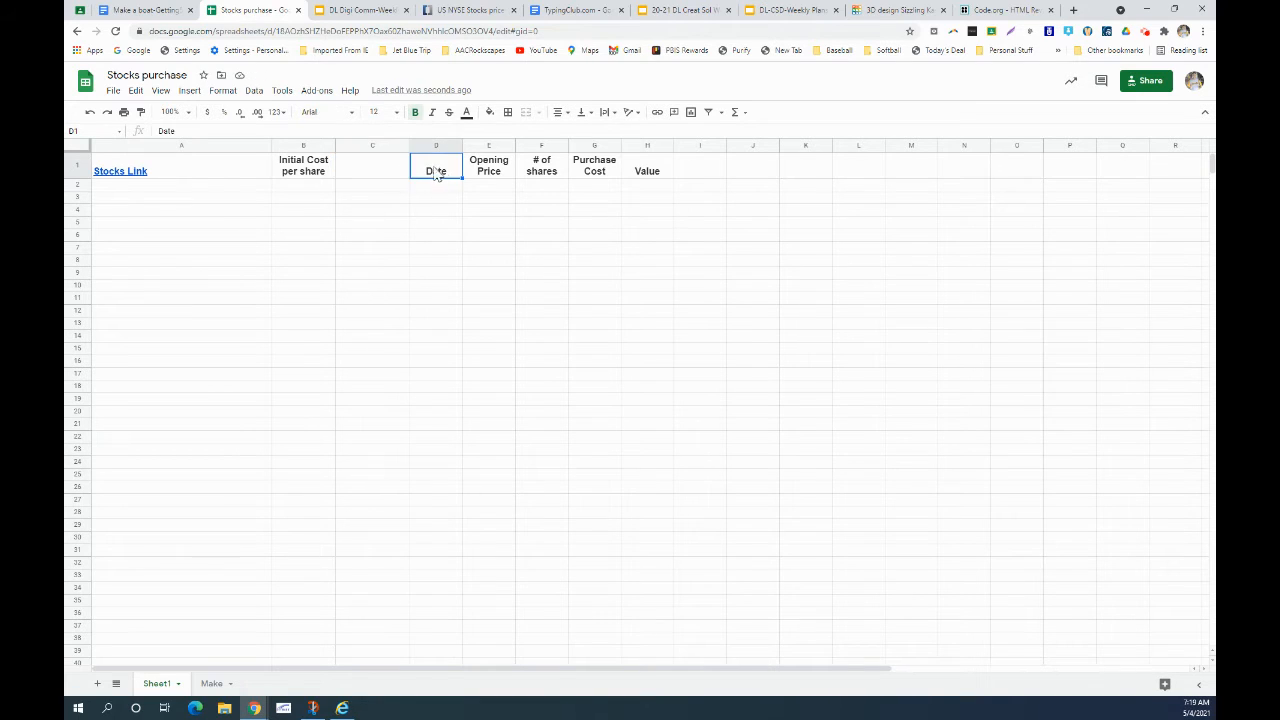
{"action": "left_click_drag", "start_coordinate": [440, 174], "coordinate": [650, 171]}
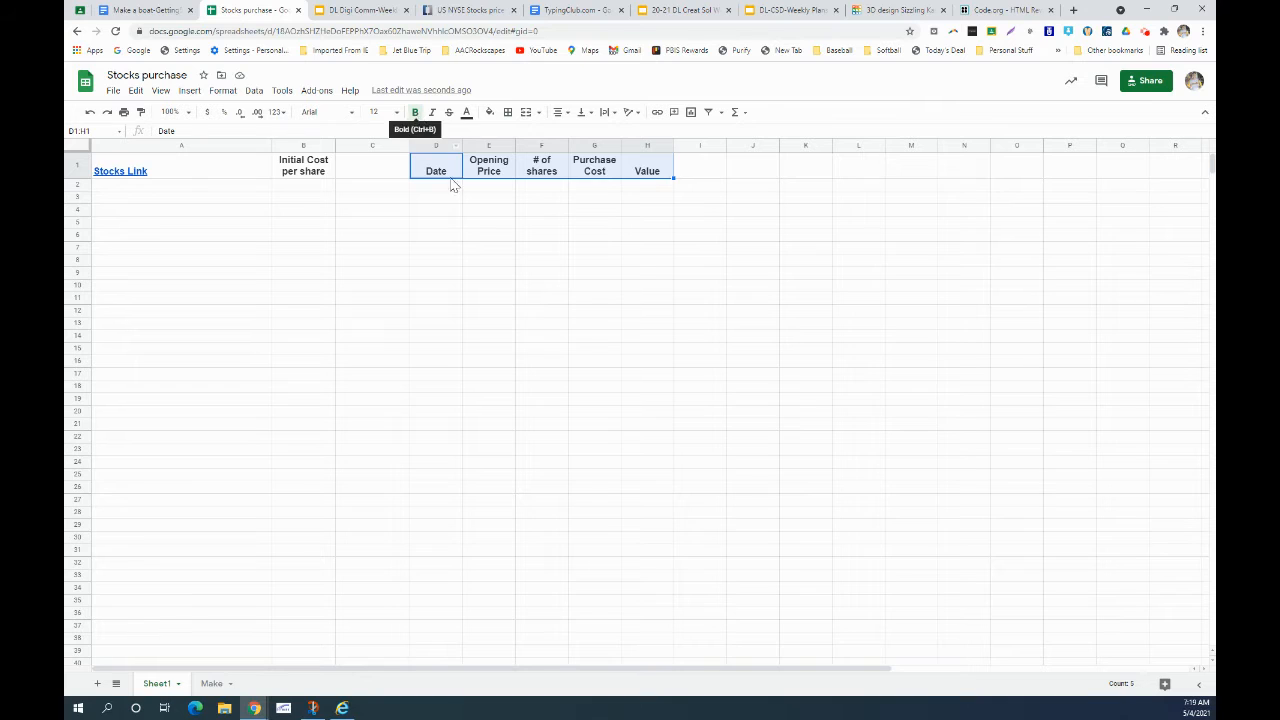
{"action": "left_click", "coordinate": [456, 225]}
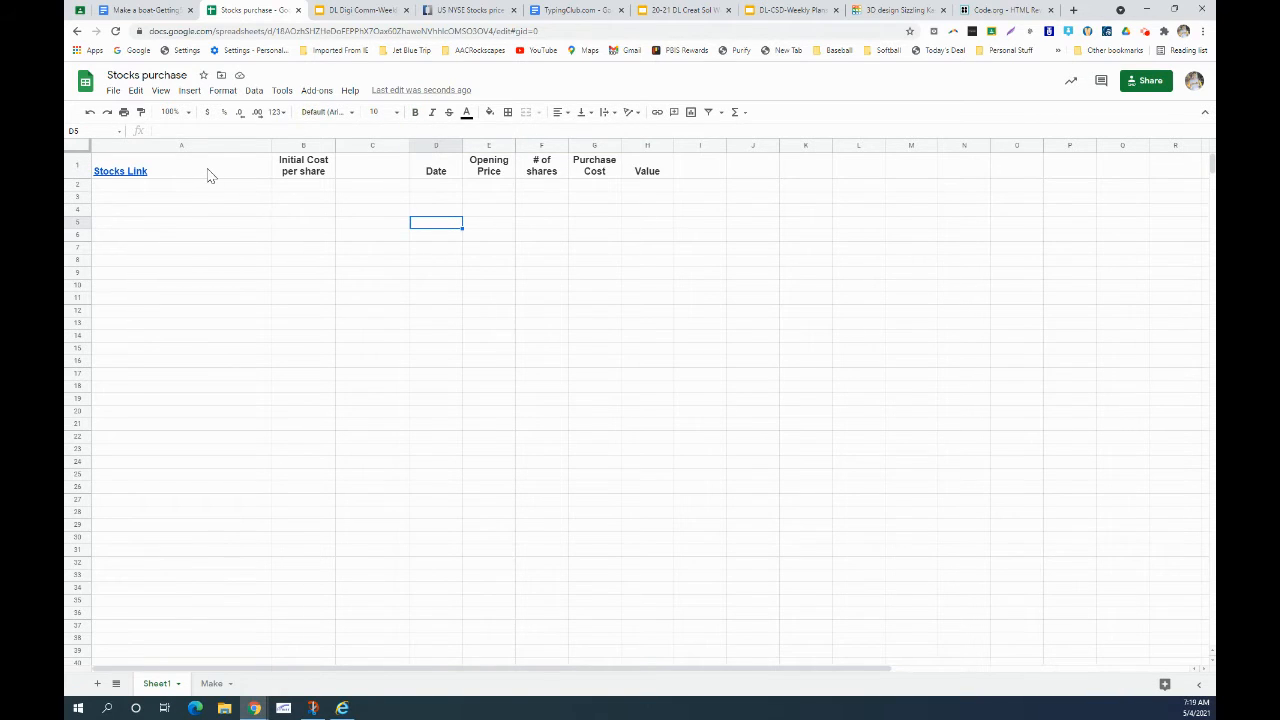
{"action": "left_click_drag", "start_coordinate": [207, 170], "coordinate": [287, 172]}
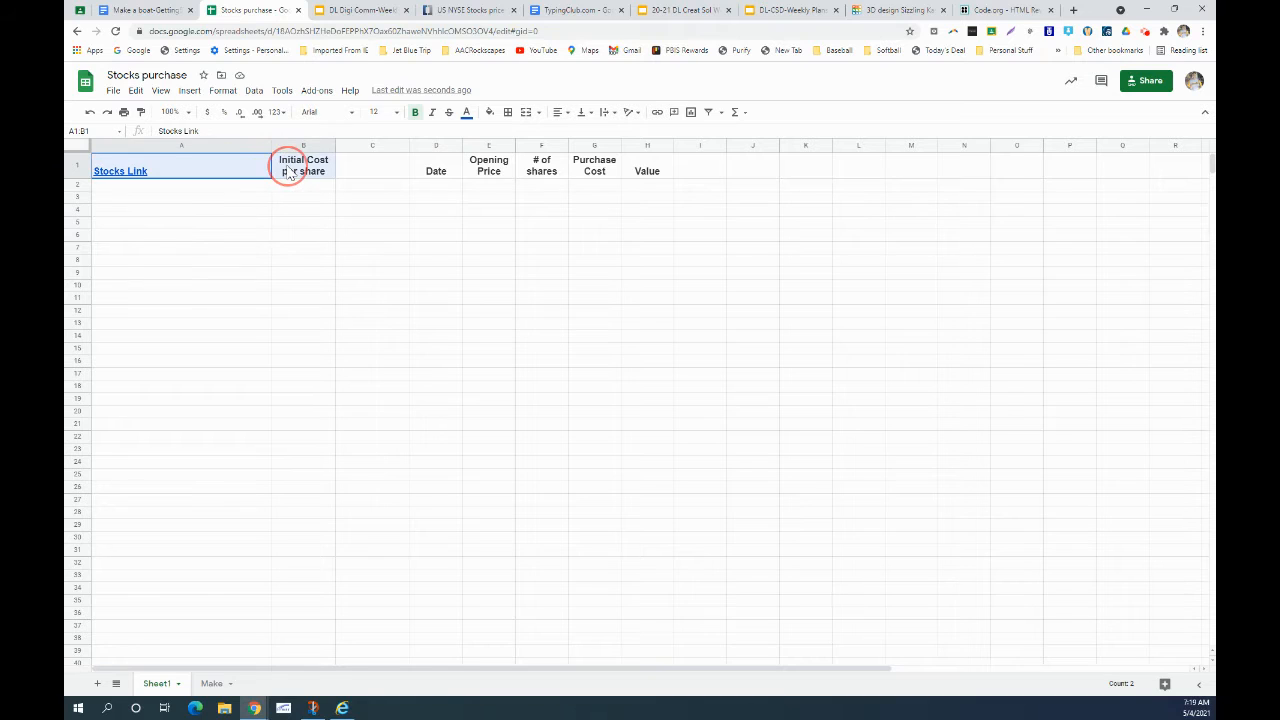
{"action": "left_click_drag", "start_coordinate": [191, 167], "coordinate": [652, 180]}
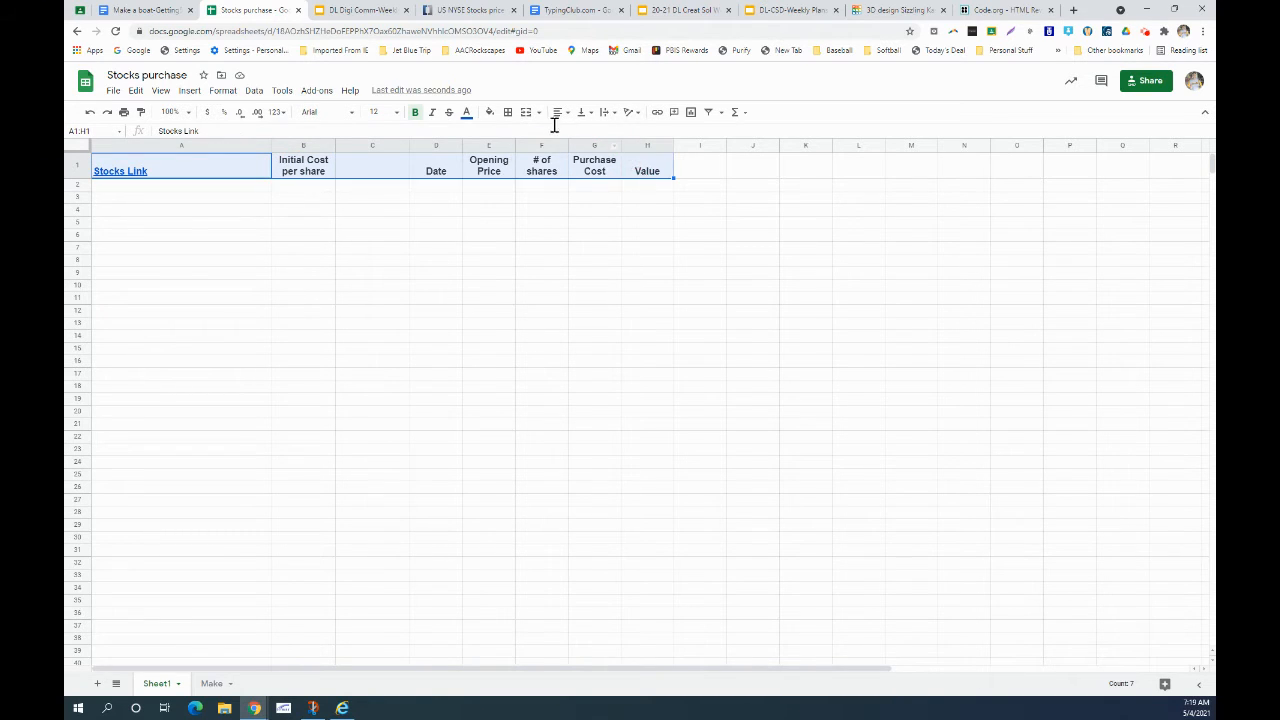
{"action": "left_click", "coordinate": [508, 112]}
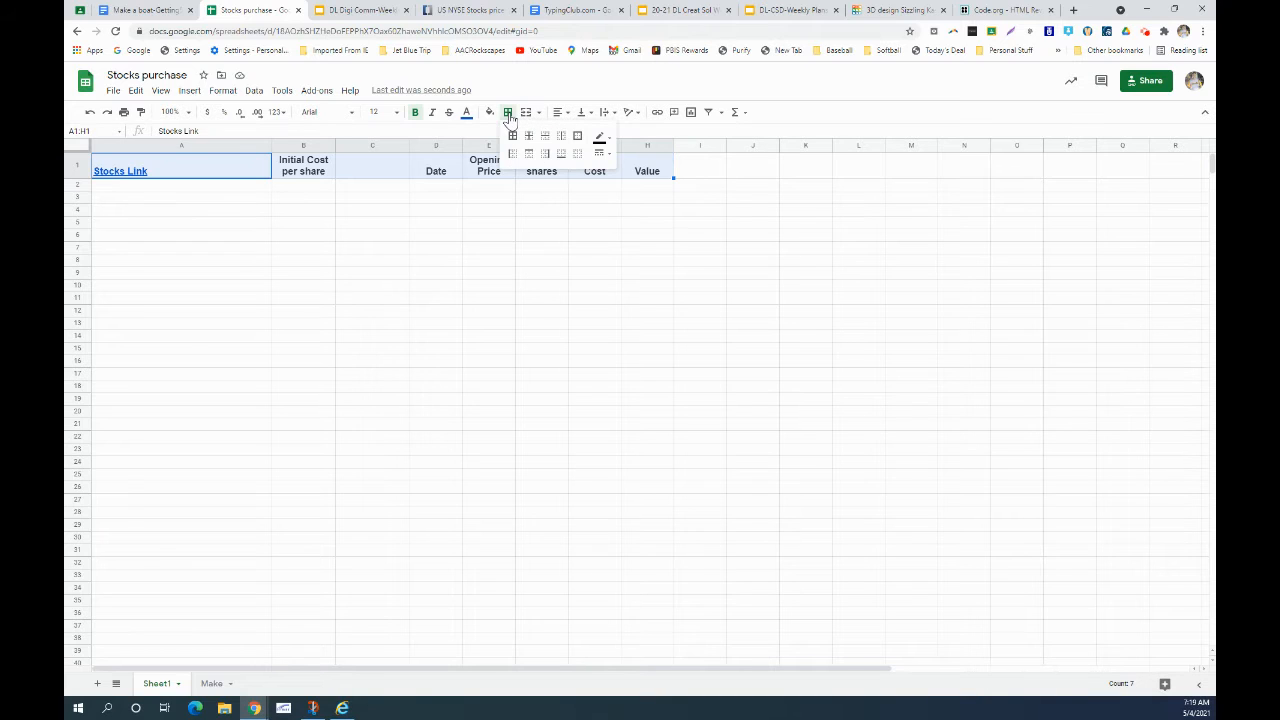
{"action": "left_click", "coordinate": [513, 137]}
{"action": "left_click", "coordinate": [605, 218]}
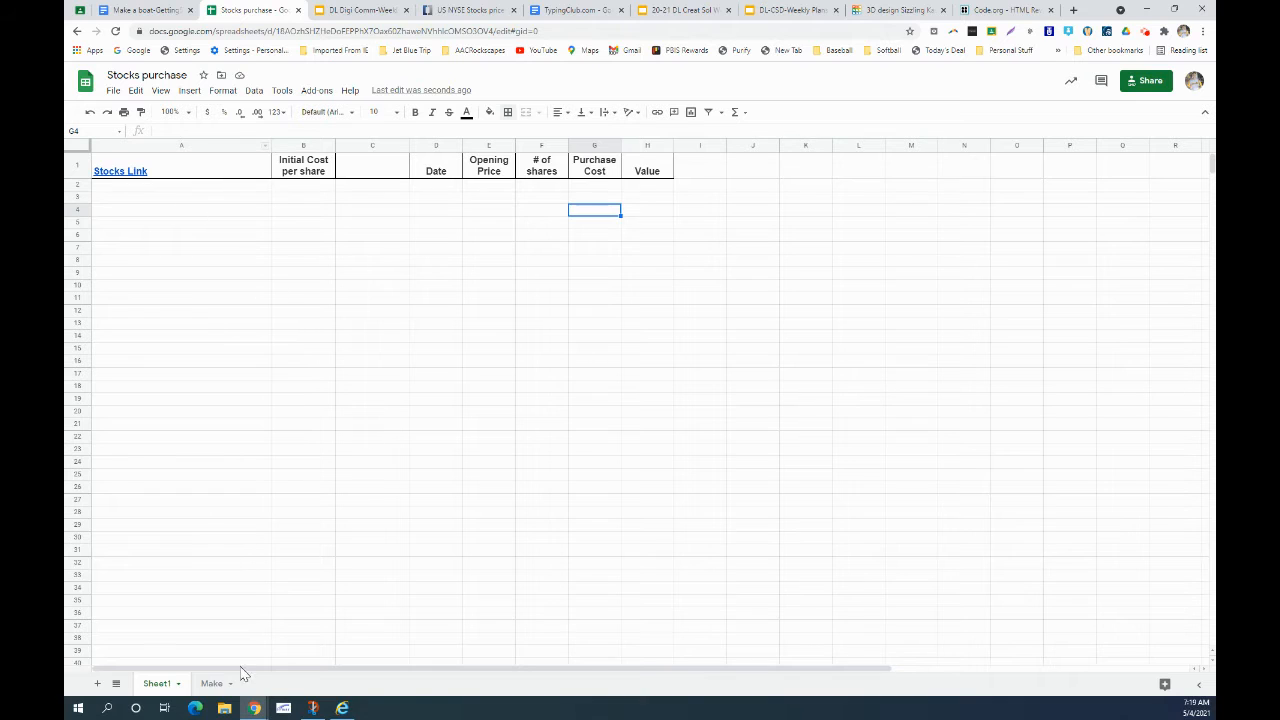
{"action": "left_click", "coordinate": [213, 684]}
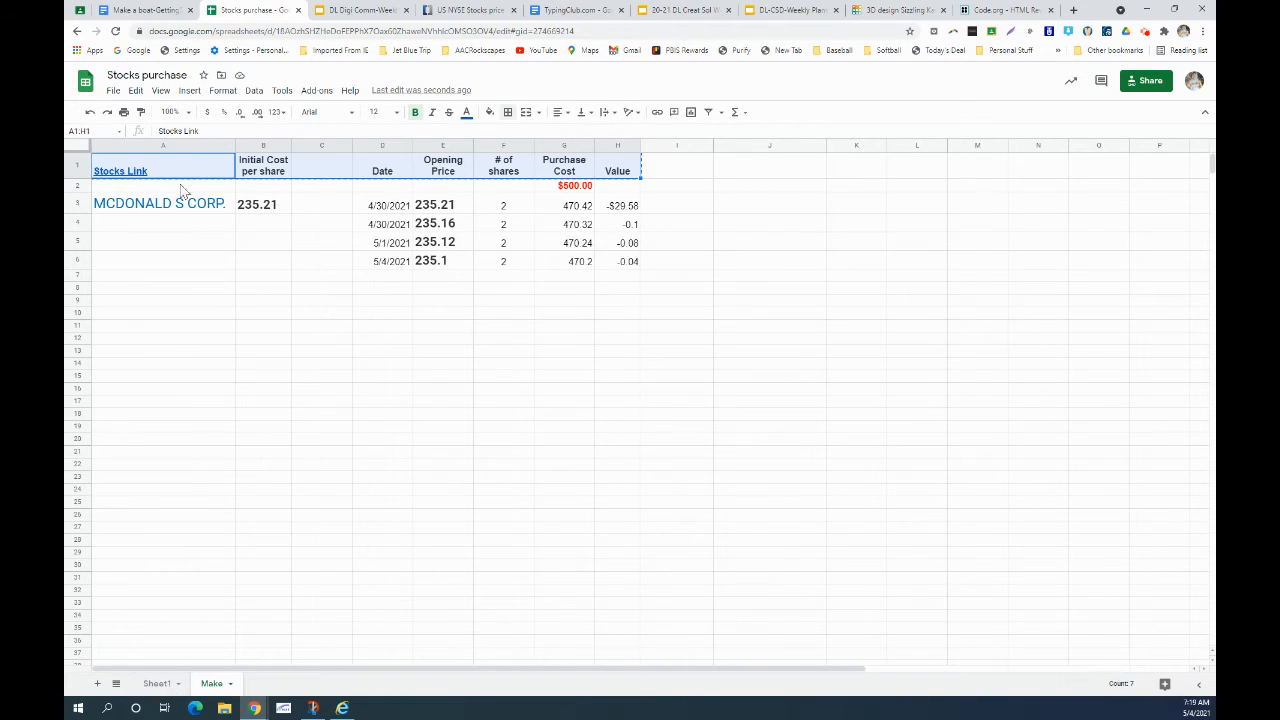
- Open the Stocks Link from the Make sheet to the US NYSE stocks price list
{"action": "mouse_move", "coordinate": [147, 184]}
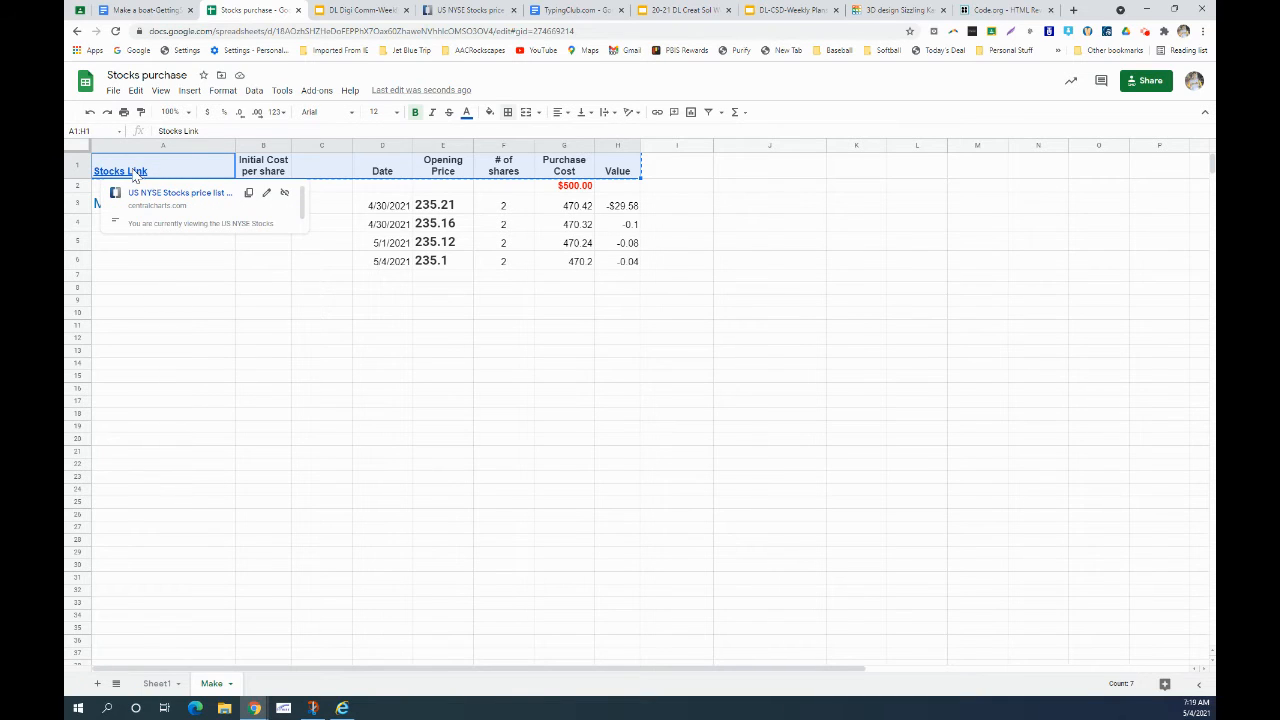
{"action": "left_click", "coordinate": [164, 192]}
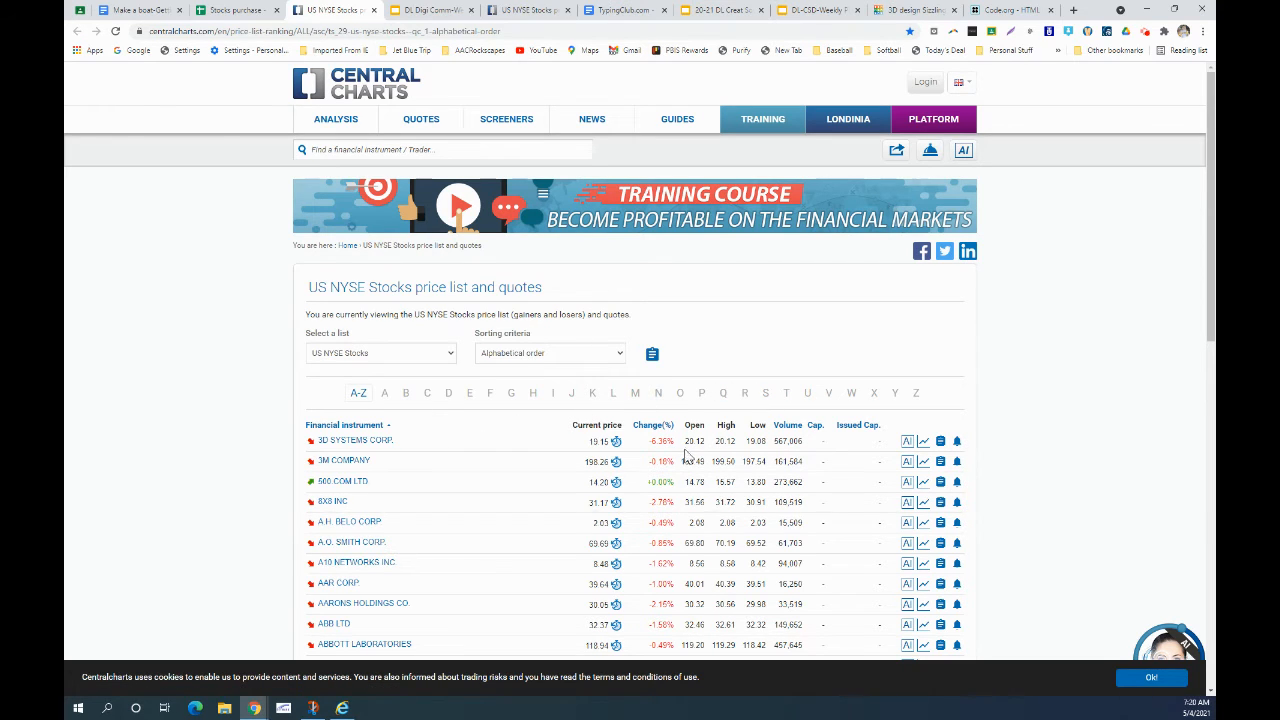
- Browse to page 2 of N stocks, open NIKE INC.'s quote, and copy its name
{"action": "left_click", "coordinate": [656, 395]}
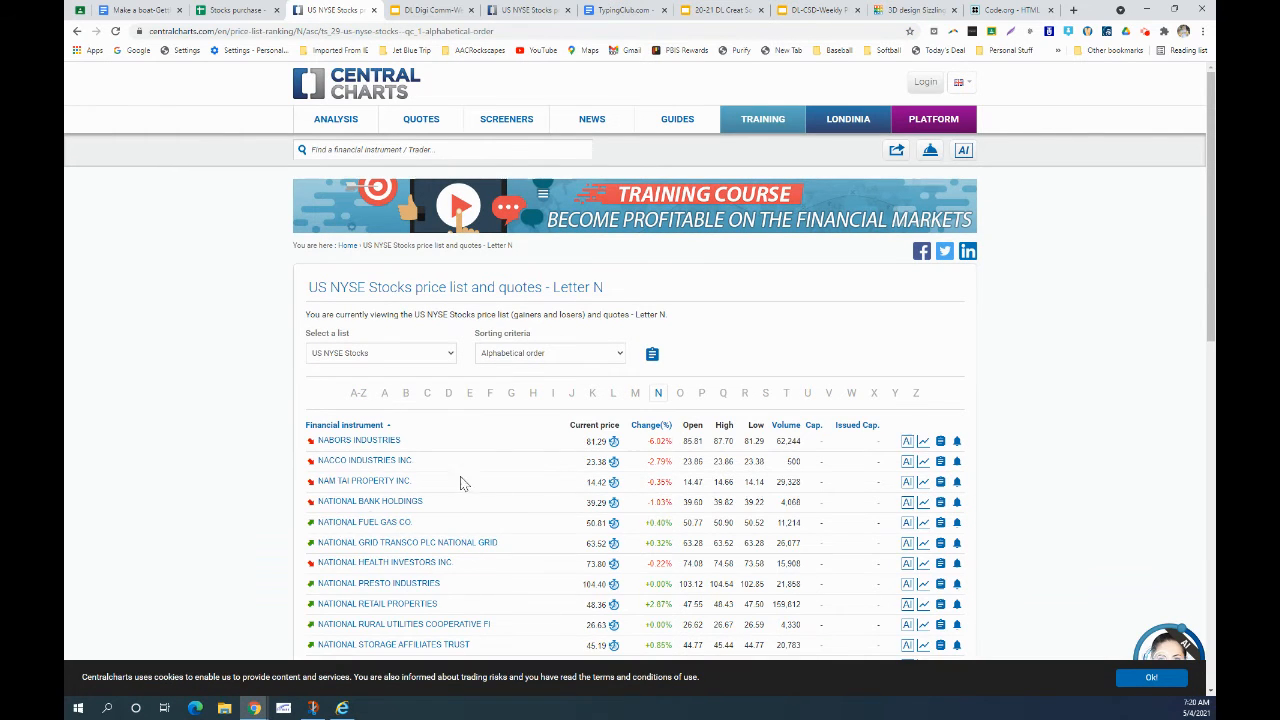
{"action": "scroll", "coordinate": [450, 490], "scroll_direction": "down", "scroll_amount": 8}
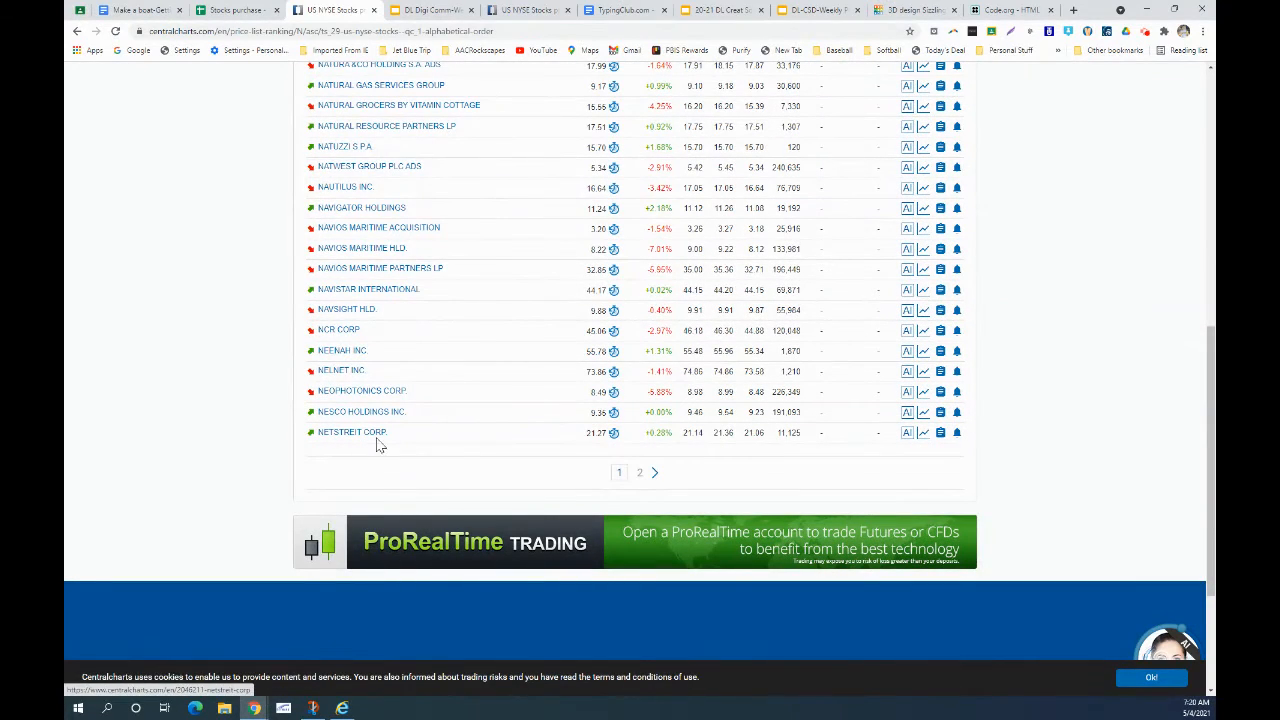
{"action": "left_click", "coordinate": [640, 478]}
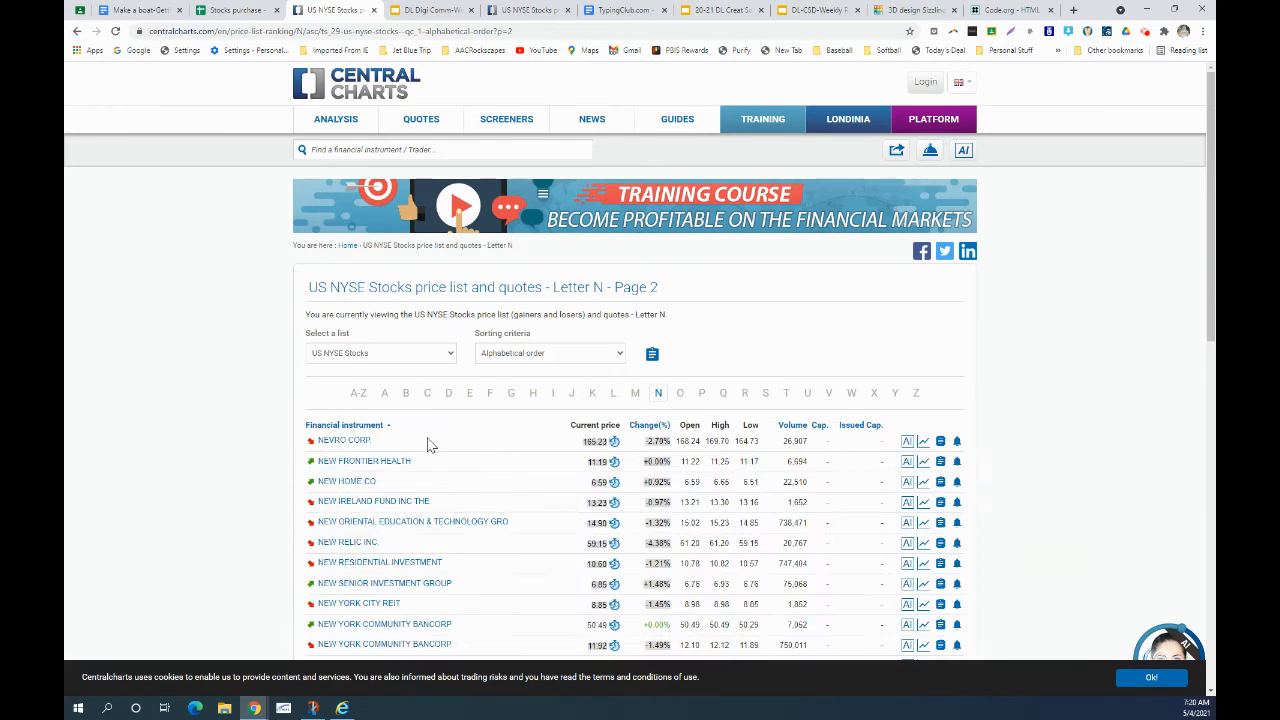
{"action": "scroll", "coordinate": [425, 455], "scroll_direction": "down", "scroll_amount": 3}
{"action": "scroll", "coordinate": [390, 477], "scroll_direction": "down", "scroll_amount": 1}
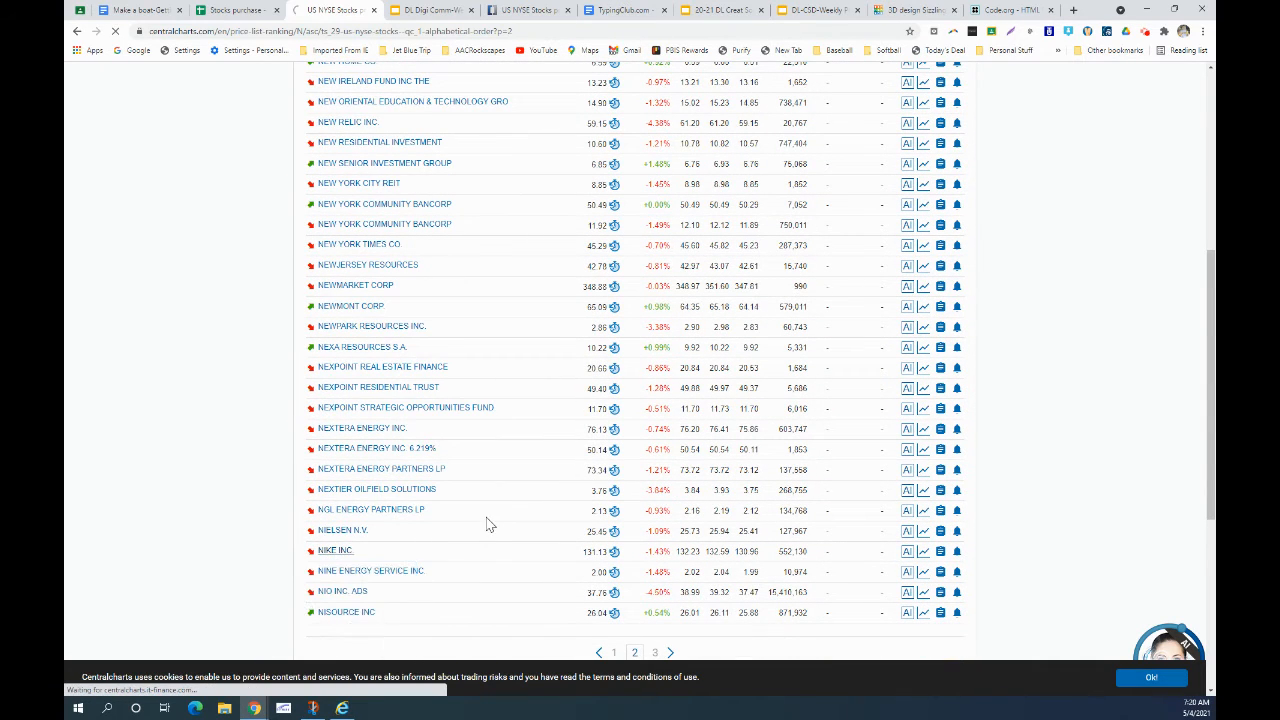
{"action": "left_click", "coordinate": [335, 558]}
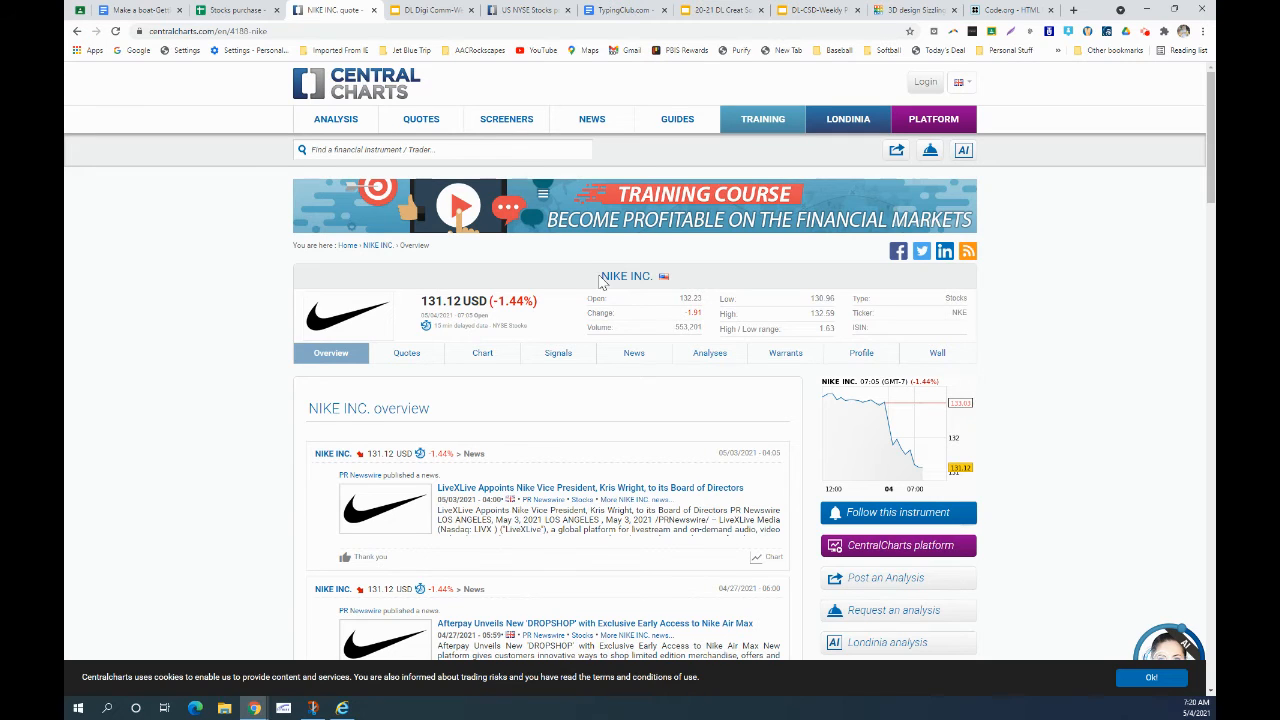
{"action": "left_click_drag", "start_coordinate": [602, 275], "coordinate": [655, 283]}
{"action": "key", "text": "ctrl+c"}
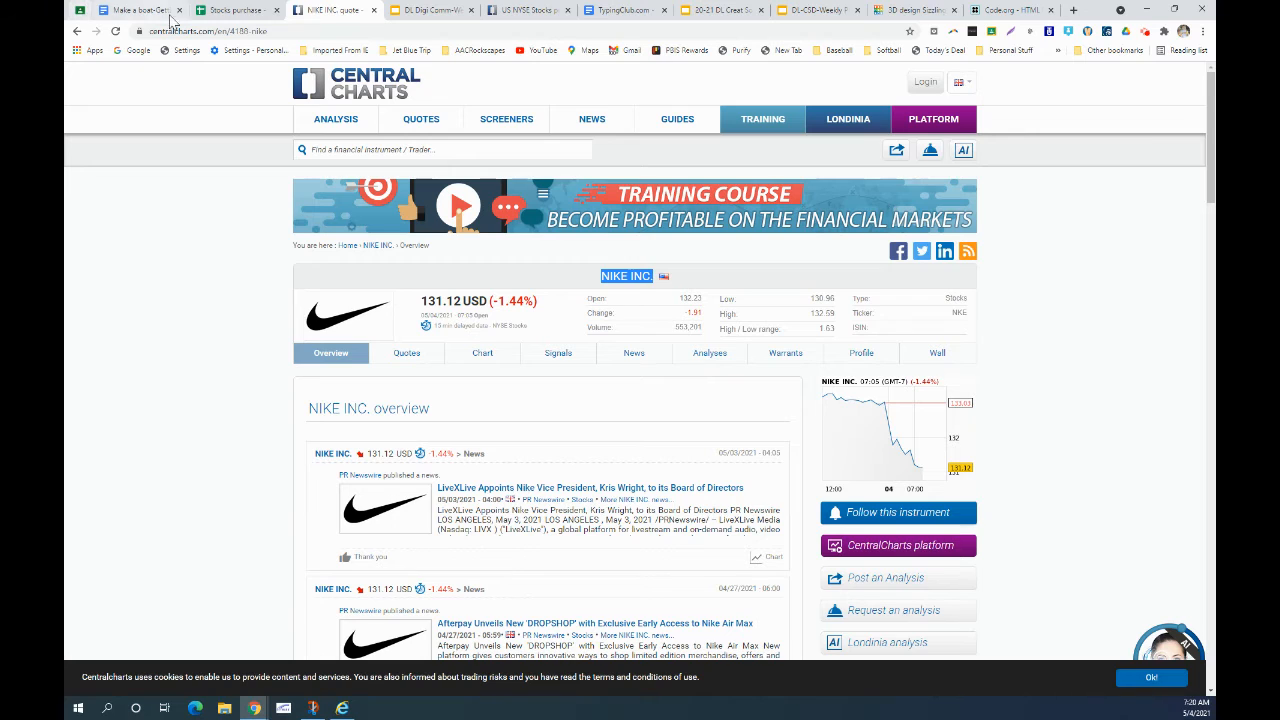
{"action": "left_click", "coordinate": [214, 12]}
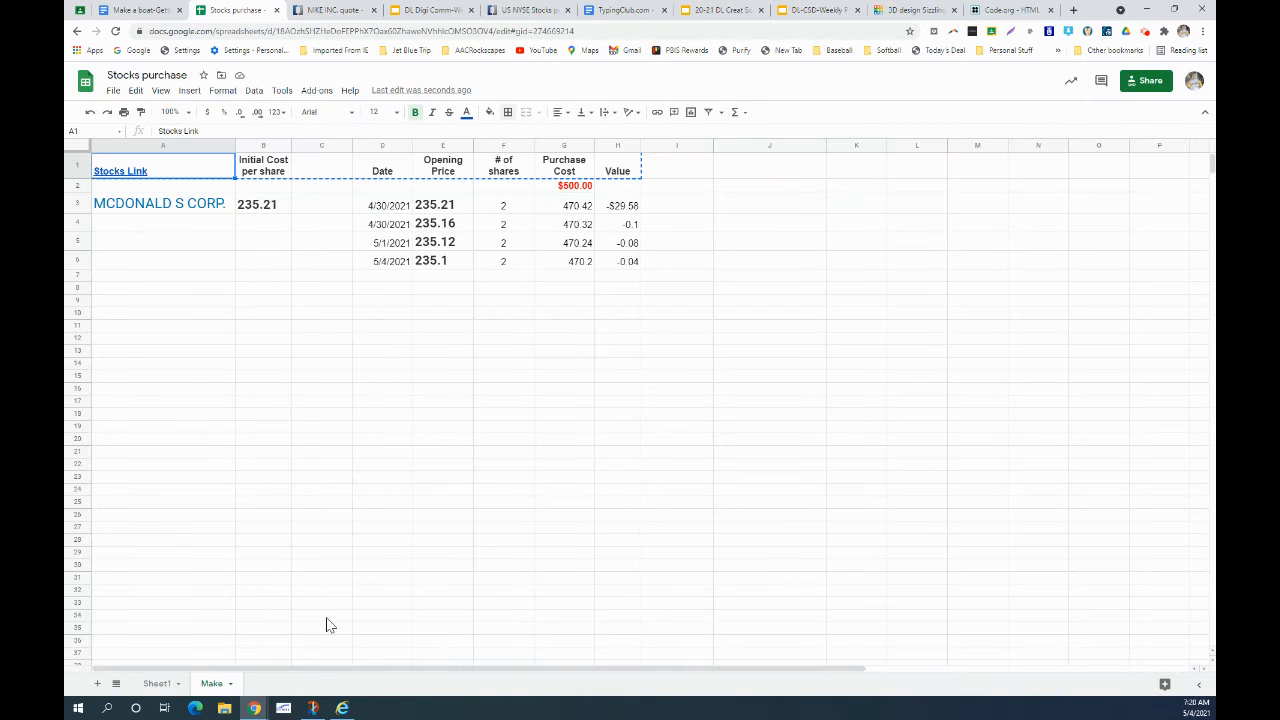
- Paste NIKE INC. into cell A3 of Sheet1, then return to the price list page
{"action": "left_click", "coordinate": [212, 686]}
{"action": "left_click", "coordinate": [156, 683]}
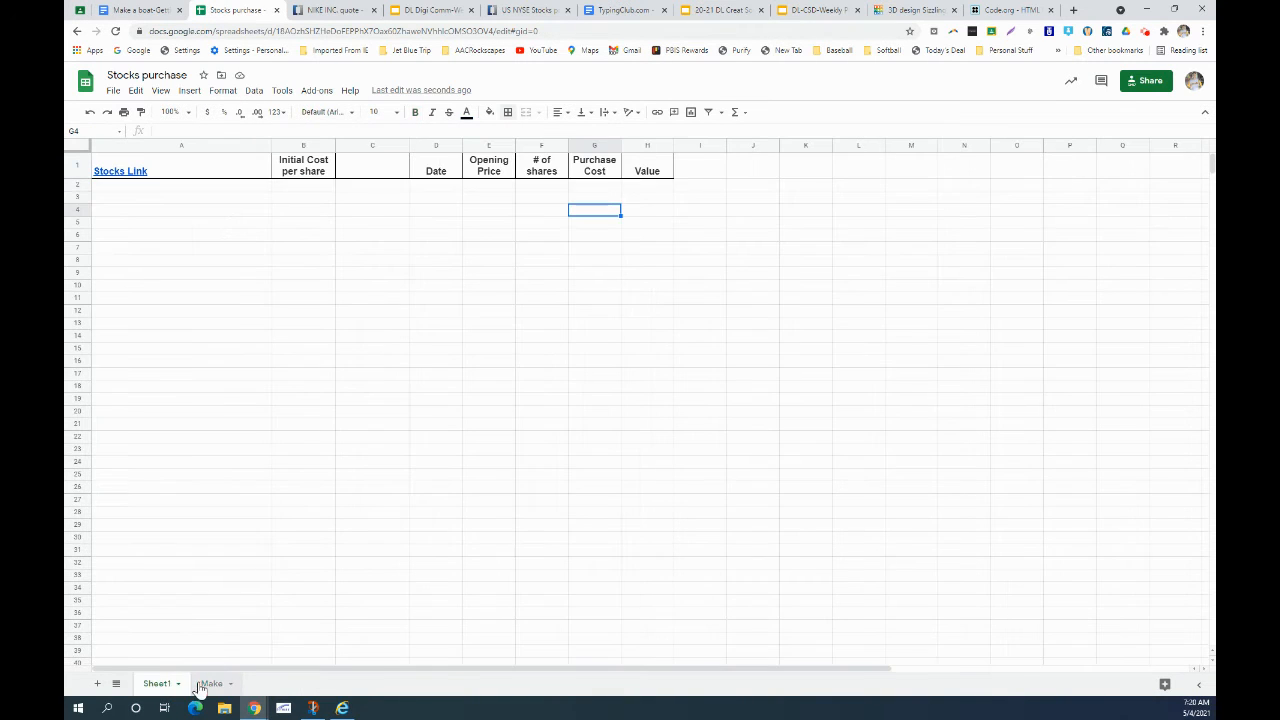
{"action": "left_click", "coordinate": [115, 203]}
{"action": "key", "text": "ctrl+v"}
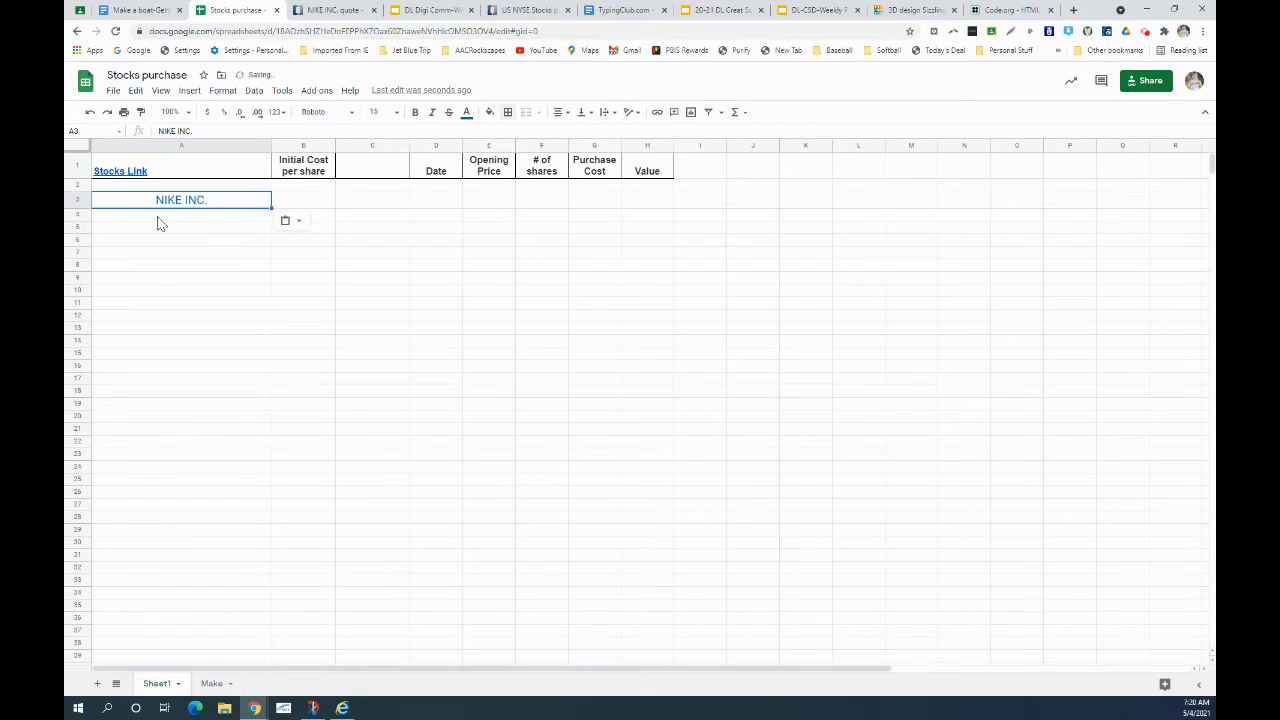
{"action": "left_click", "coordinate": [309, 203]}
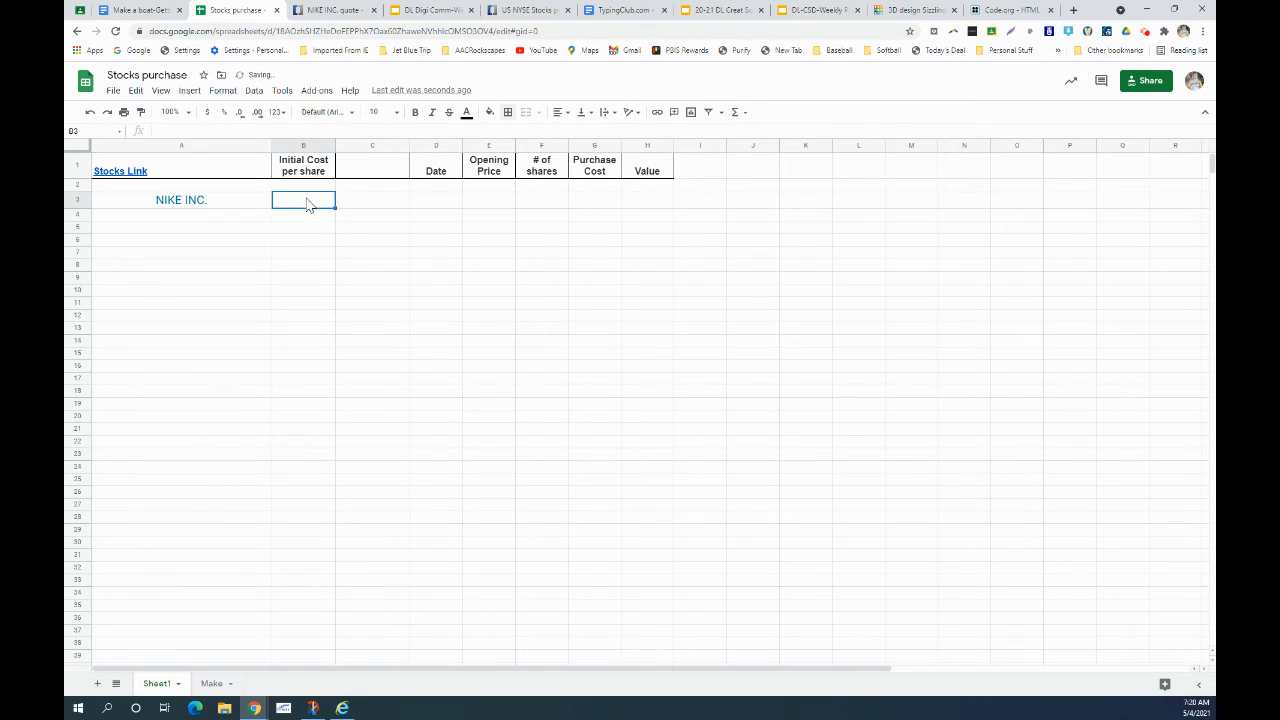
{"action": "left_click", "coordinate": [525, 10]}
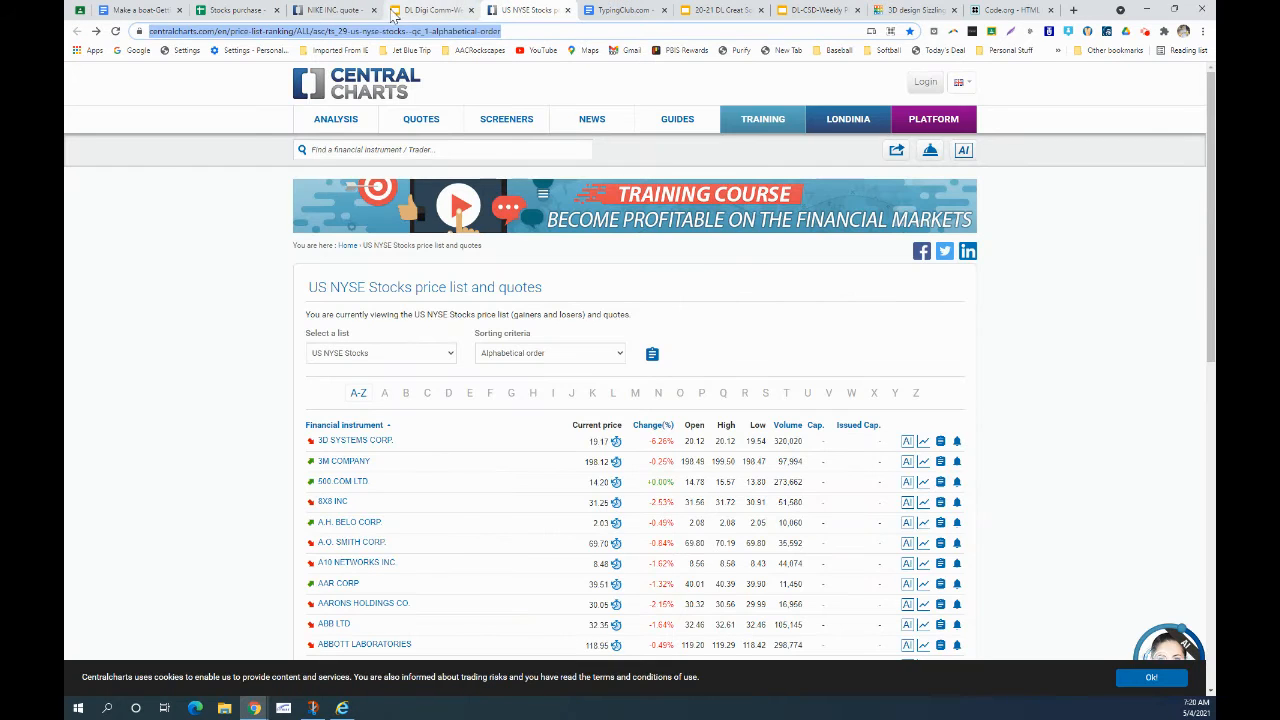
- Copy NIKE INC.'s current price 131.12 from its quote page
{"action": "left_click", "coordinate": [330, 10]}
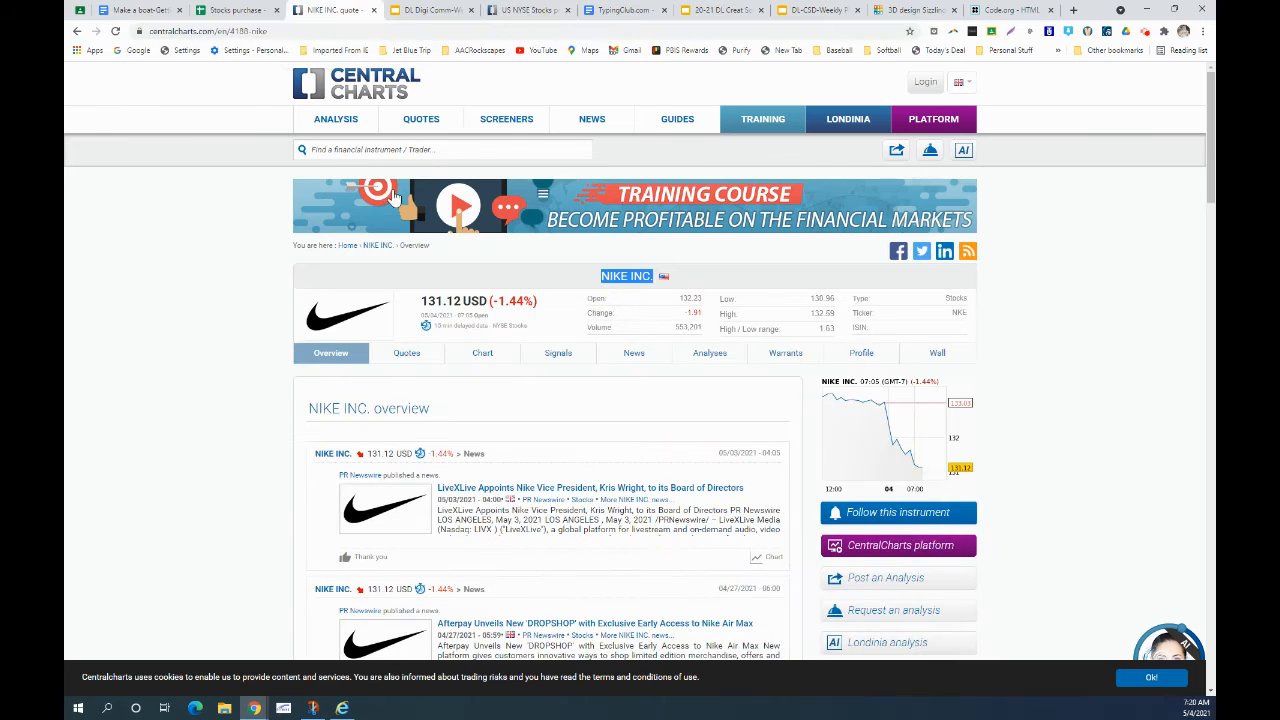
{"action": "left_click", "coordinate": [422, 301]}
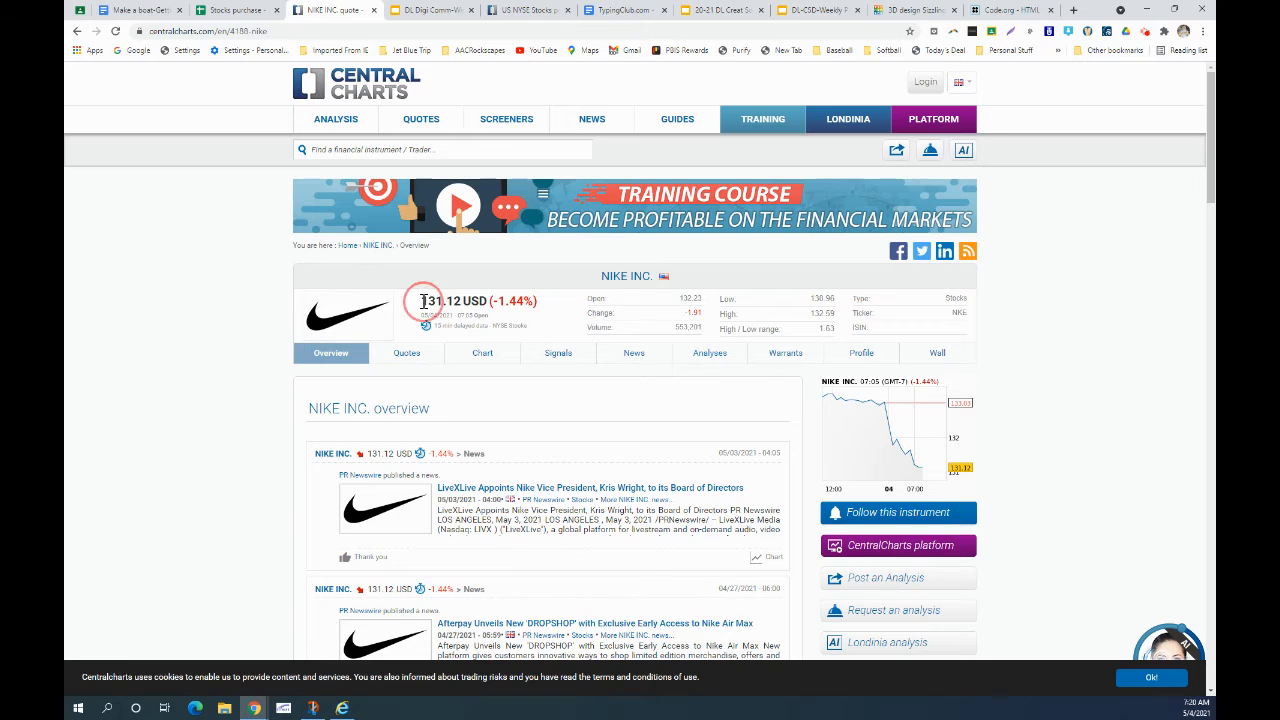
{"action": "left_click_drag", "start_coordinate": [422, 301], "coordinate": [461, 301]}
{"action": "key", "text": "ctrl+c"}
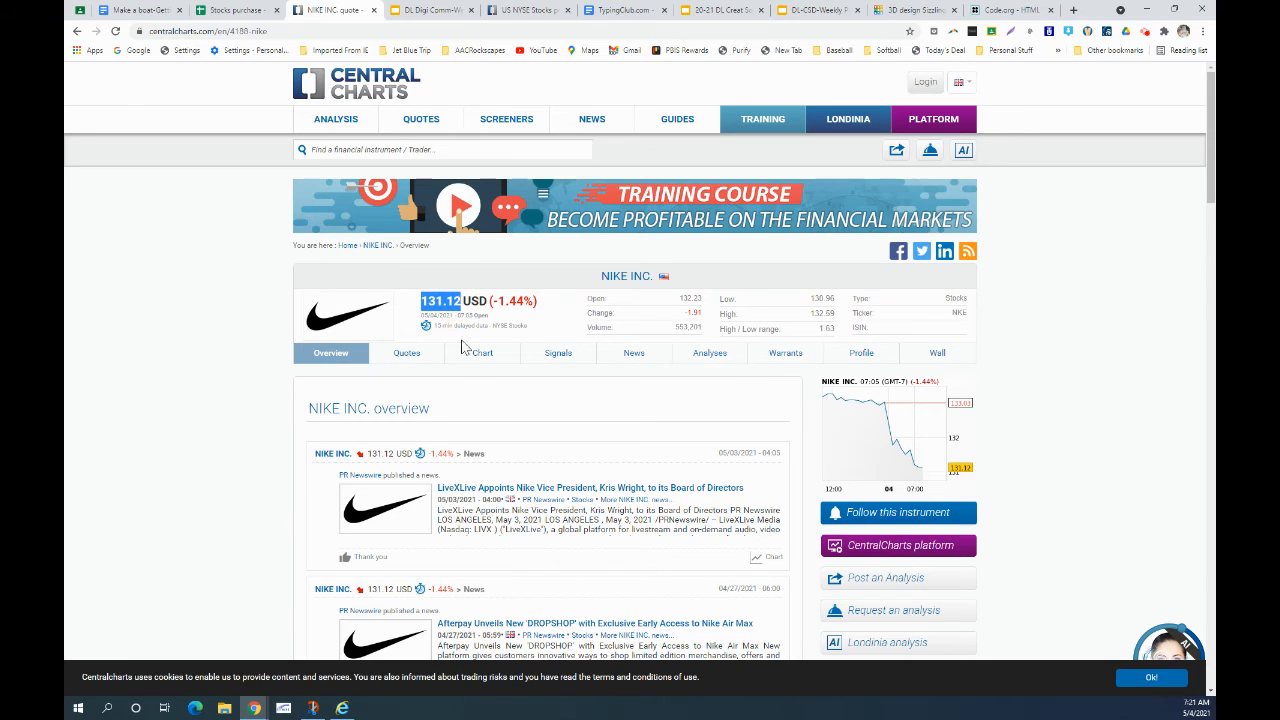
{"action": "left_click", "coordinate": [235, 10]}
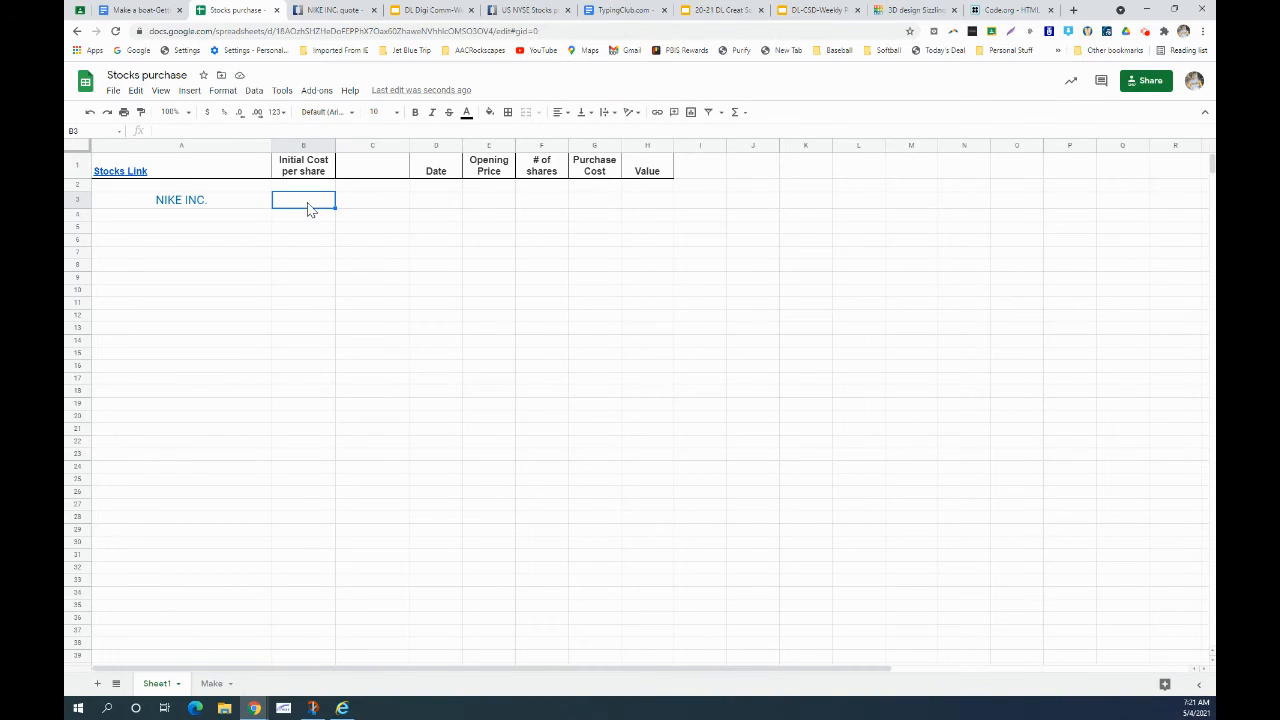
- Paste 131.12 into B3 and enter the date 5/4 in D3
{"action": "key", "text": "ctrl+v"}
{"action": "left_click", "coordinate": [358, 205]}
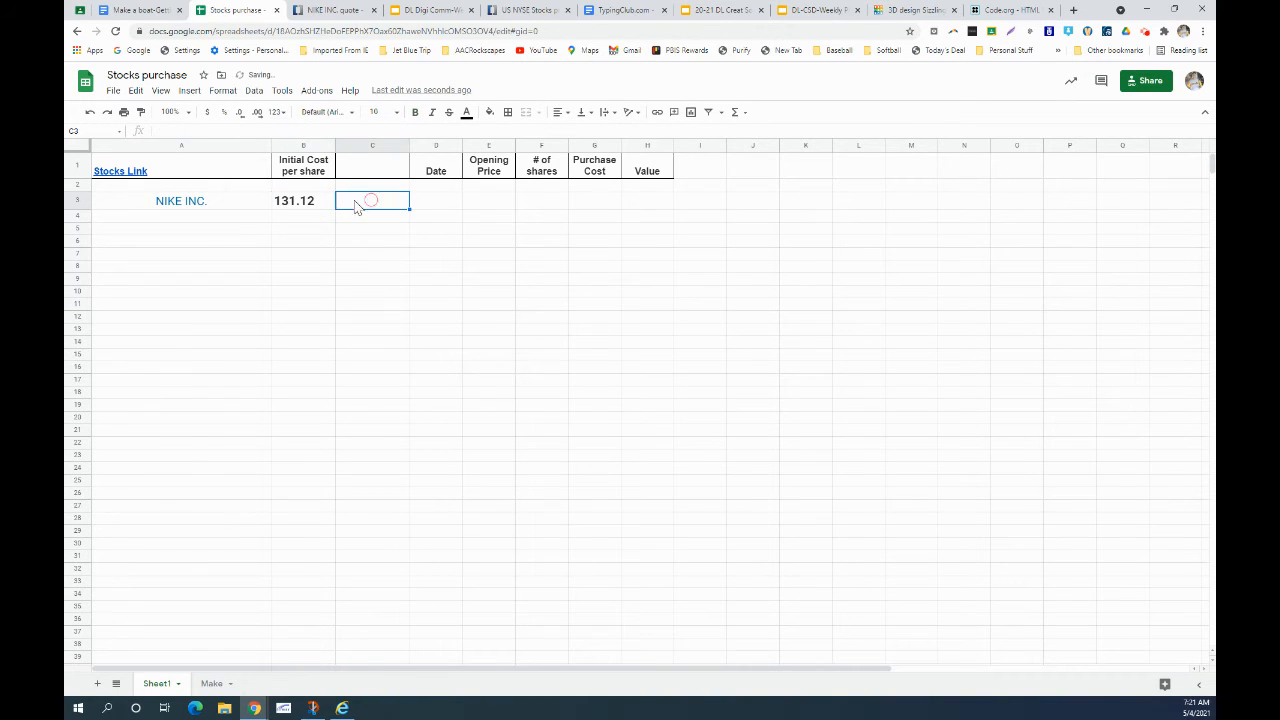
{"action": "left_click", "coordinate": [440, 205]}
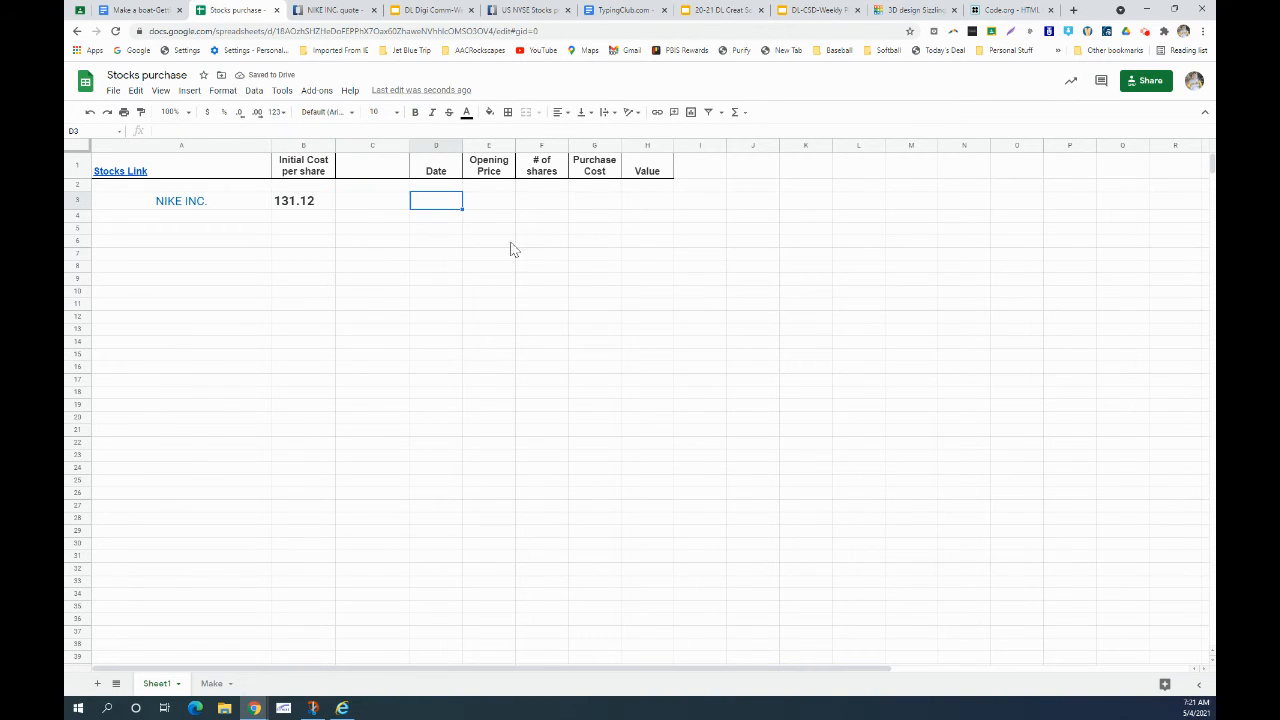
{"action": "type", "text": "4/4"}
{"action": "key", "text": "Return"}
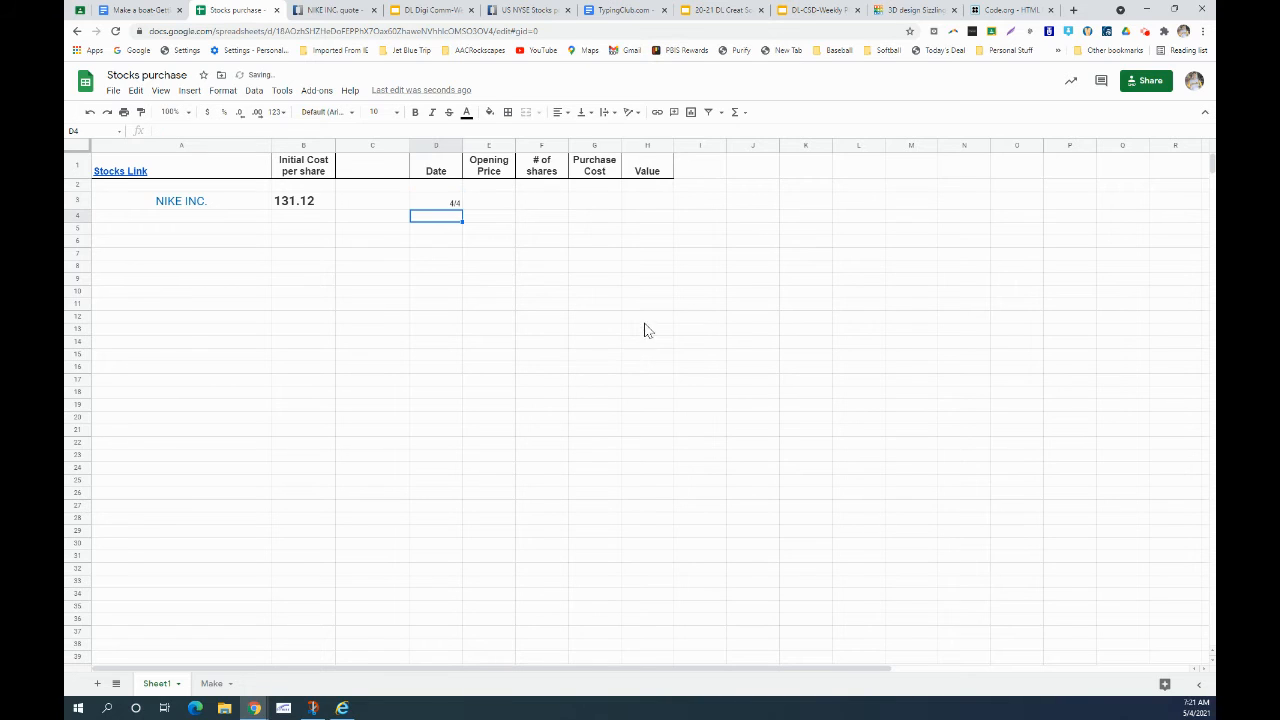
{"action": "left_click", "coordinate": [455, 201]}
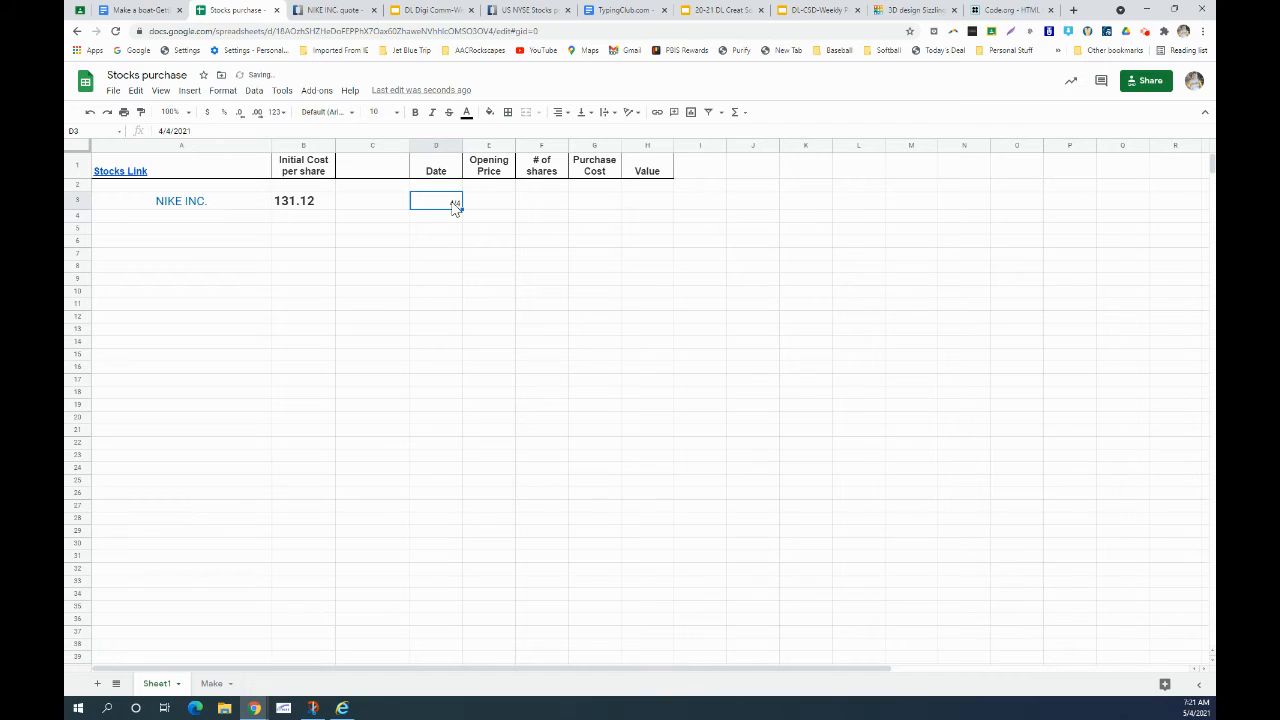
{"action": "type", "text": "5/4"}
{"action": "key", "text": "Tab"}
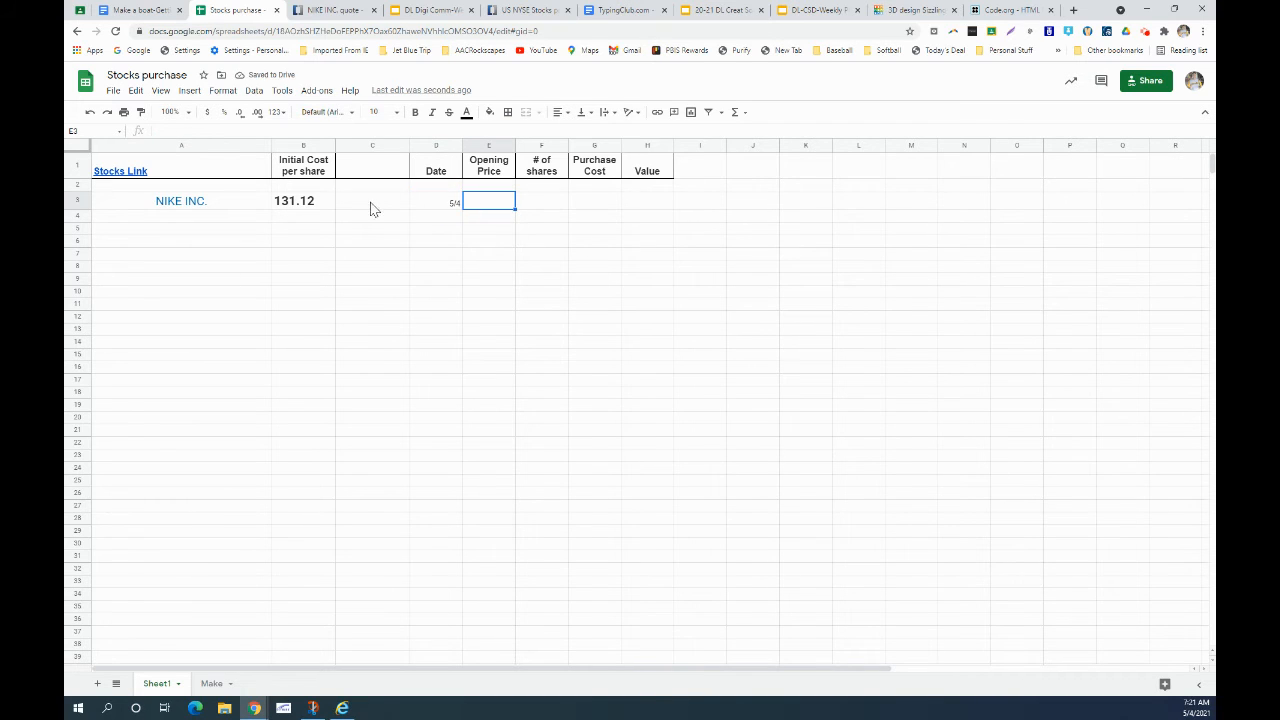
- Copy the 131.12 price from B3 into E3 as the opening price
{"action": "left_click", "coordinate": [291, 206]}
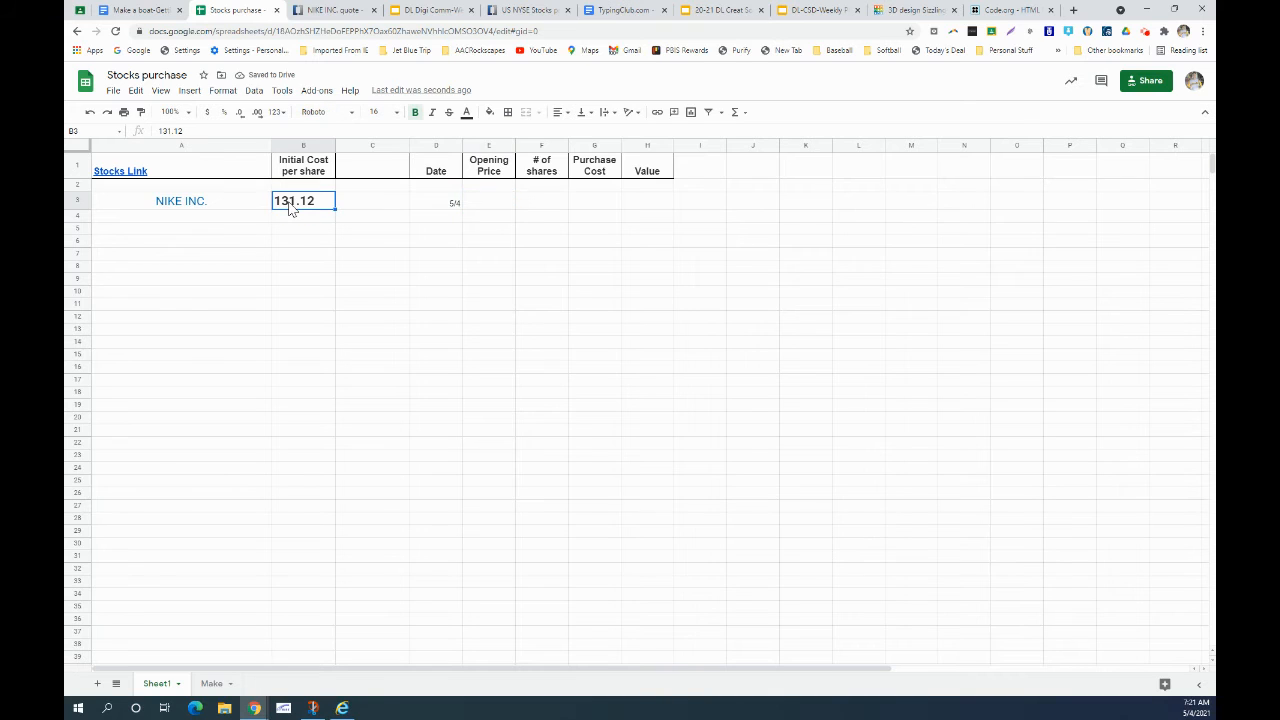
{"action": "key", "text": "ctrl+c"}
{"action": "left_click", "coordinate": [484, 207]}
{"action": "key", "text": "ctrl+v"}
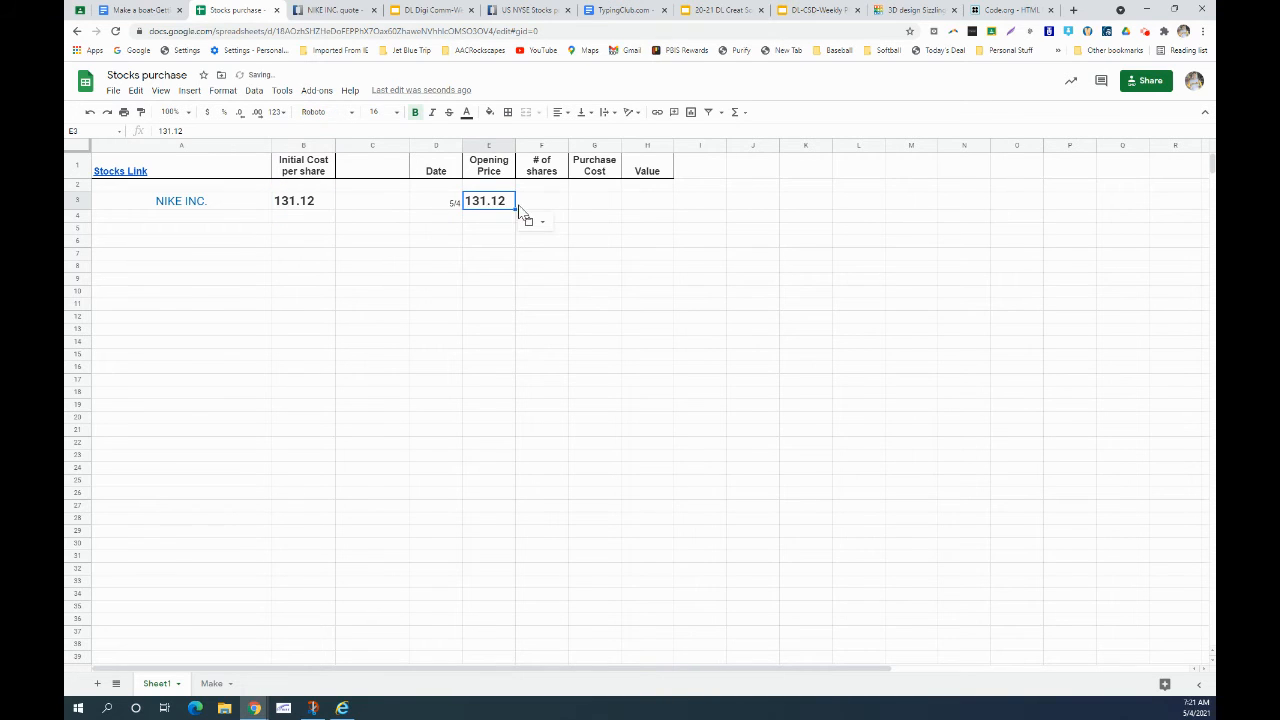
{"action": "left_click", "coordinate": [531, 202]}
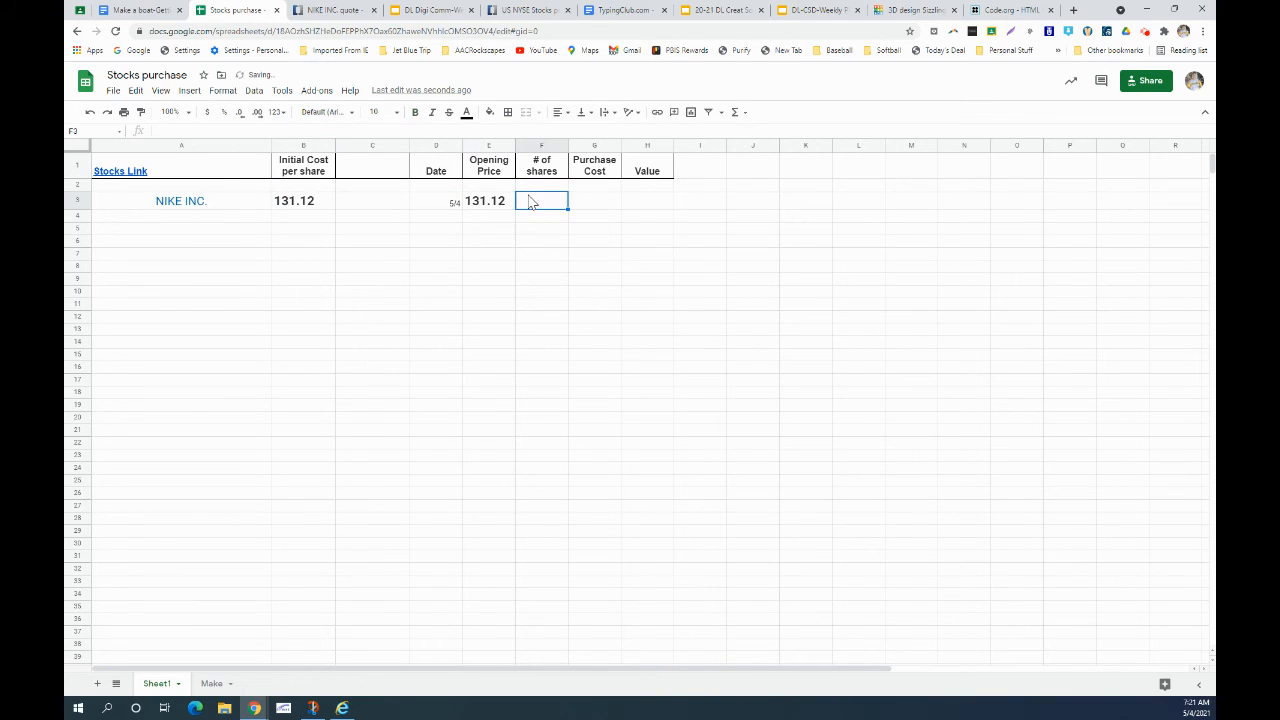
- Enter 500 in G2 and 4 shares in F3
{"action": "left_click", "coordinate": [598, 185]}
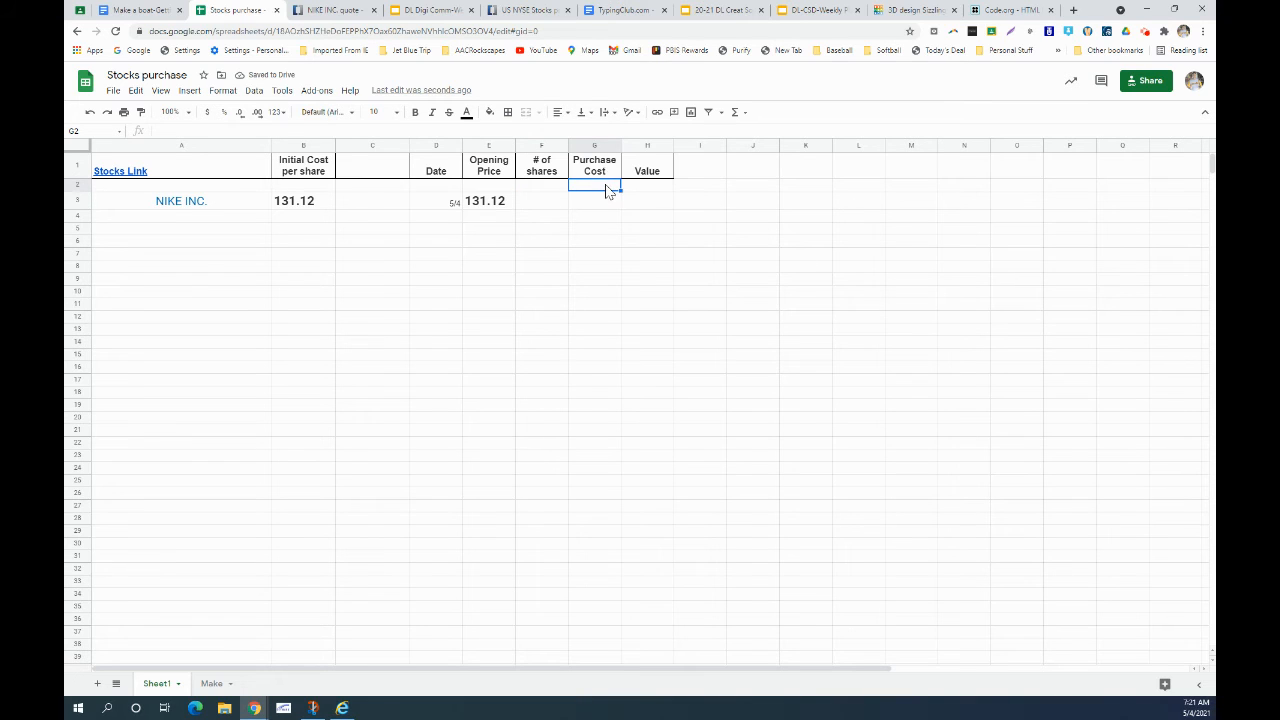
{"action": "type", "text": "500"}
{"action": "left_click", "coordinate": [592, 206]}
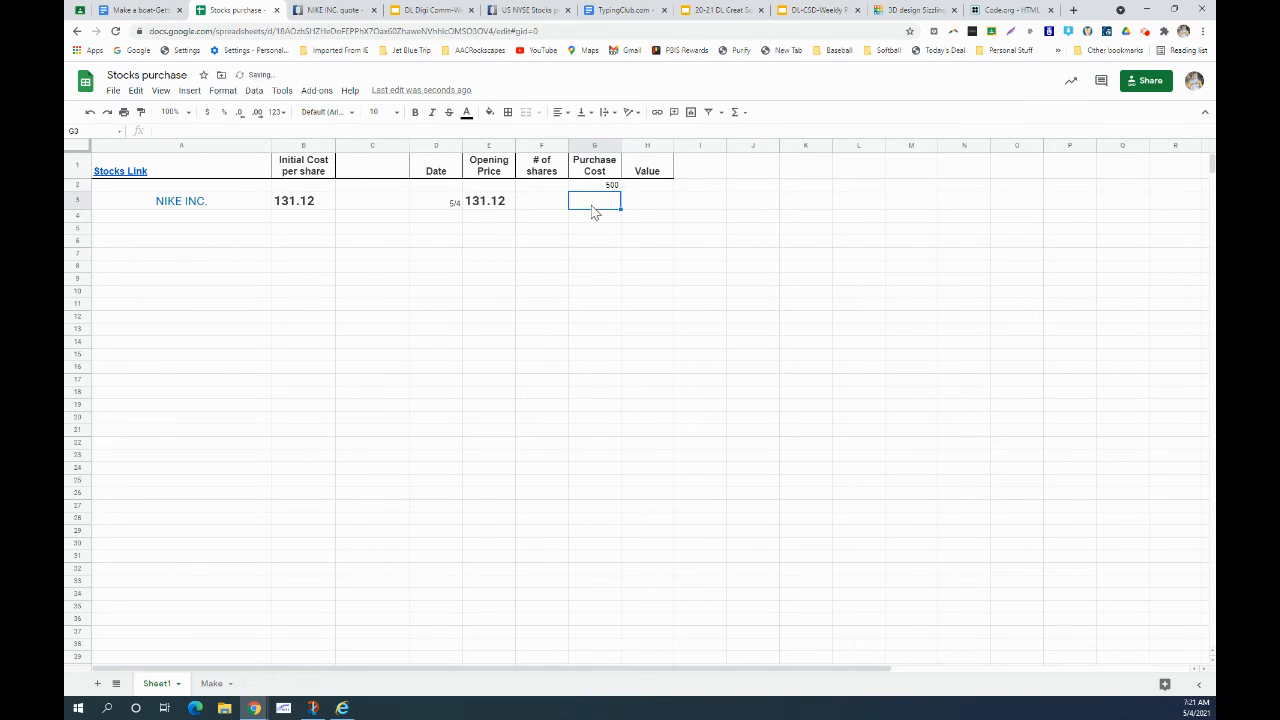
{"action": "left_click", "coordinate": [536, 204]}
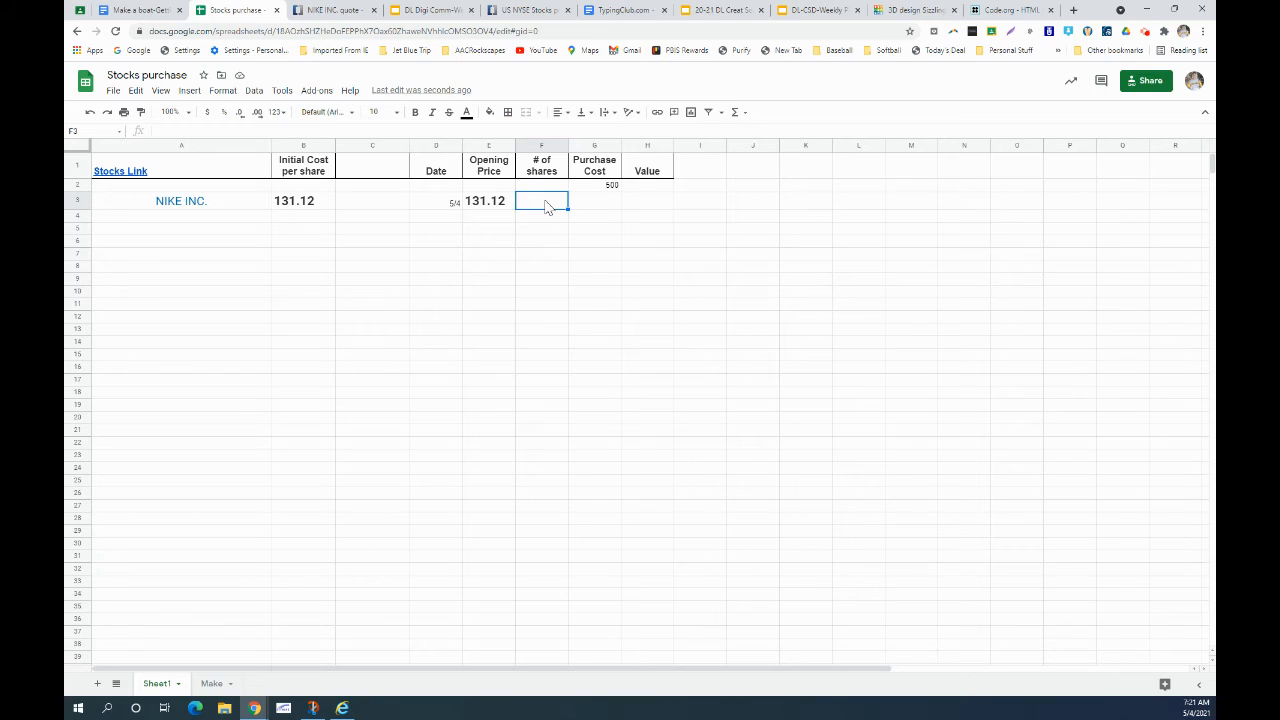
{"action": "type", "text": "4"}
{"action": "key", "text": "Tab"}
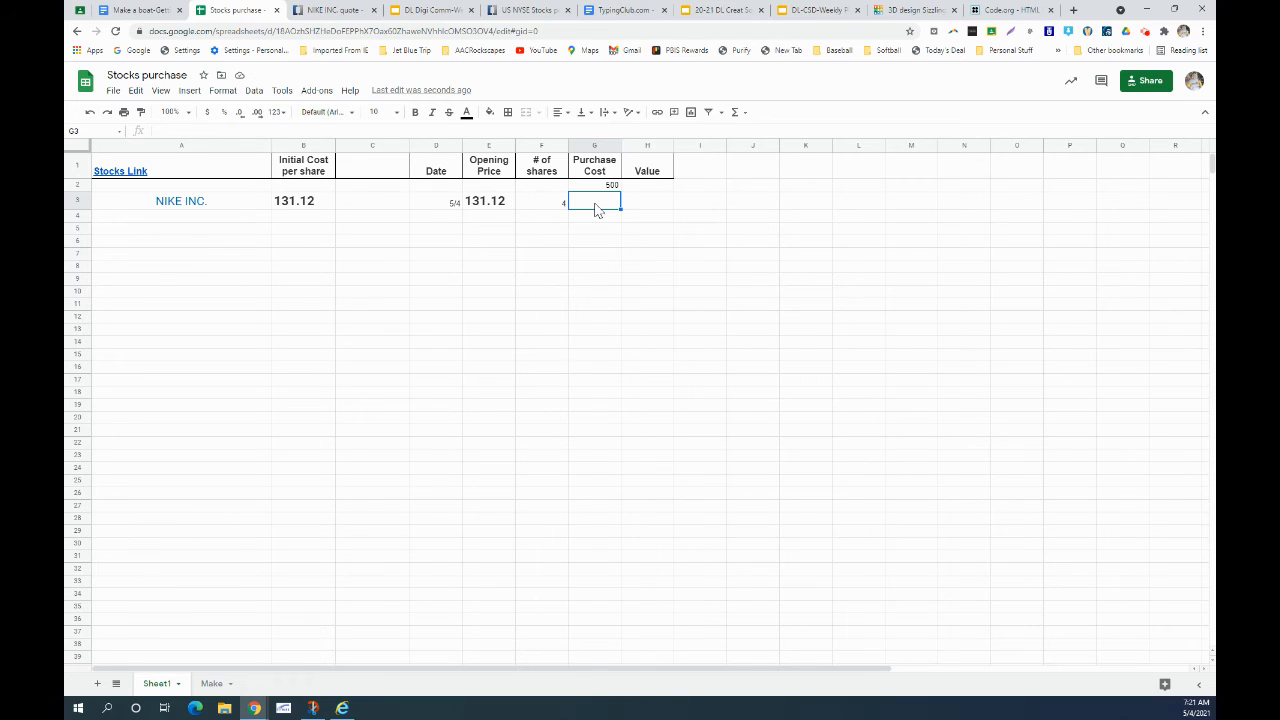
{"action": "left_click", "coordinate": [558, 208]}
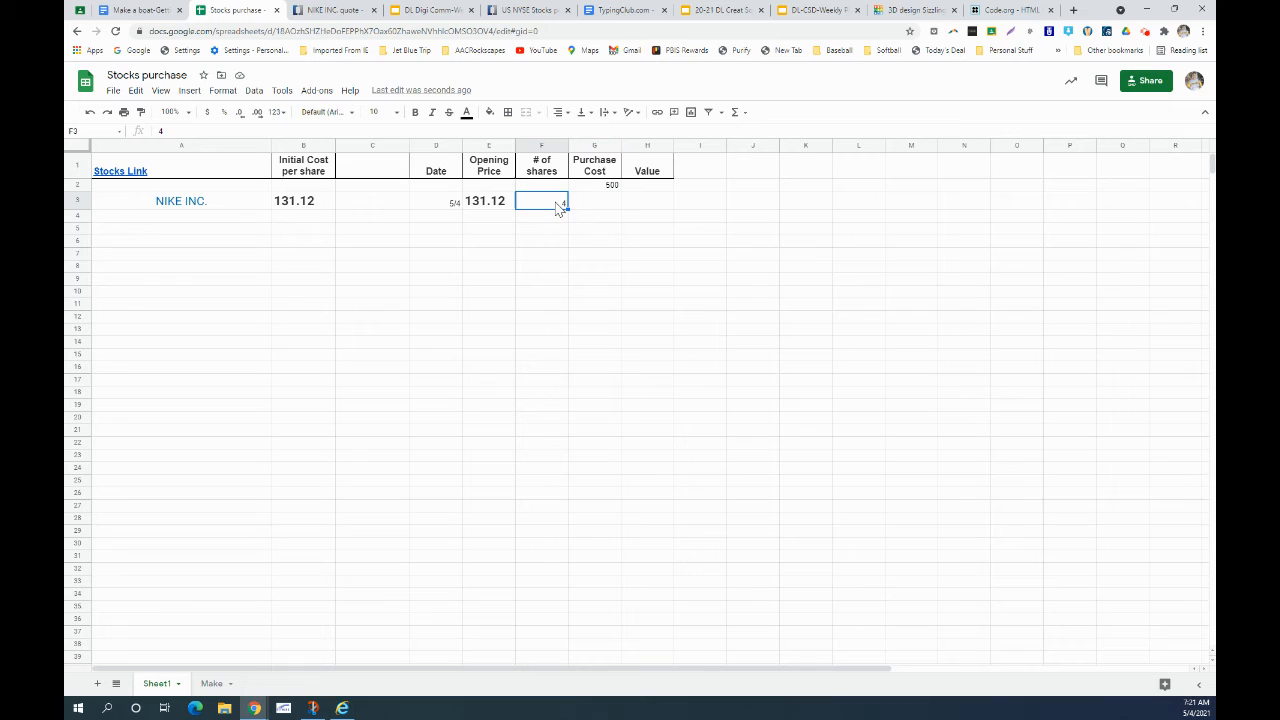
{"action": "left_click", "coordinate": [490, 205]}
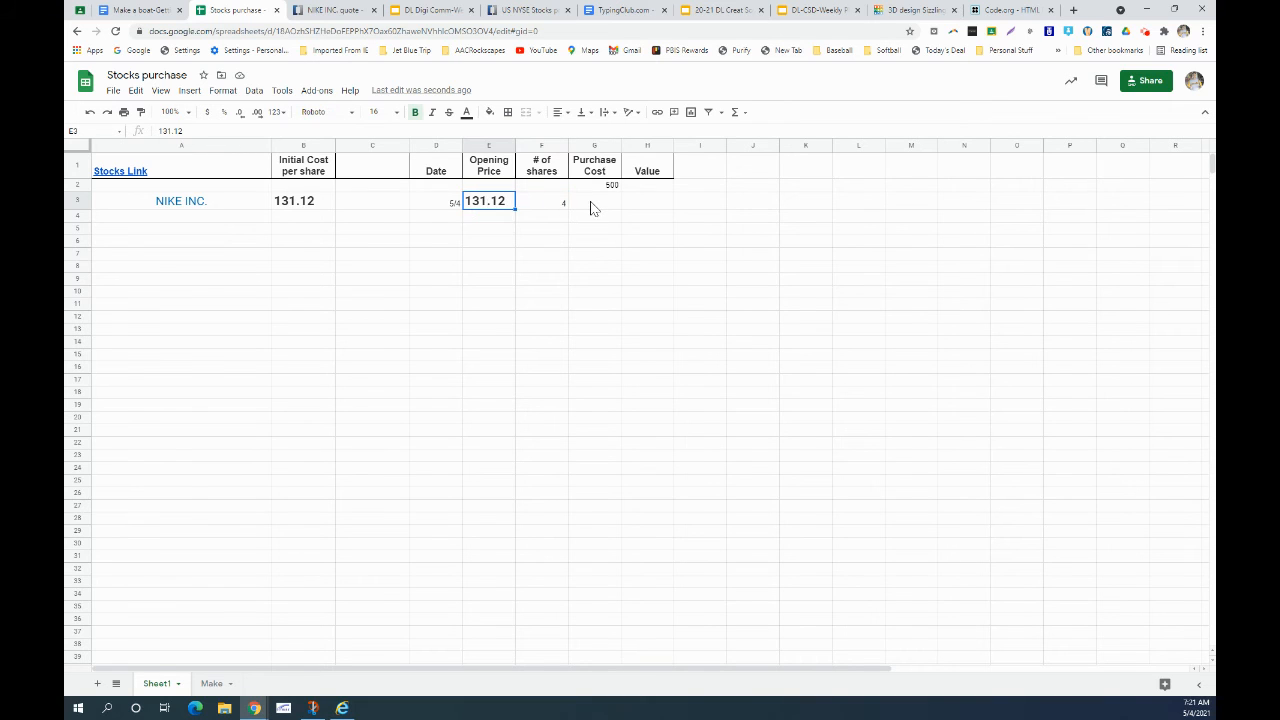
{"action": "left_click", "coordinate": [594, 203]}
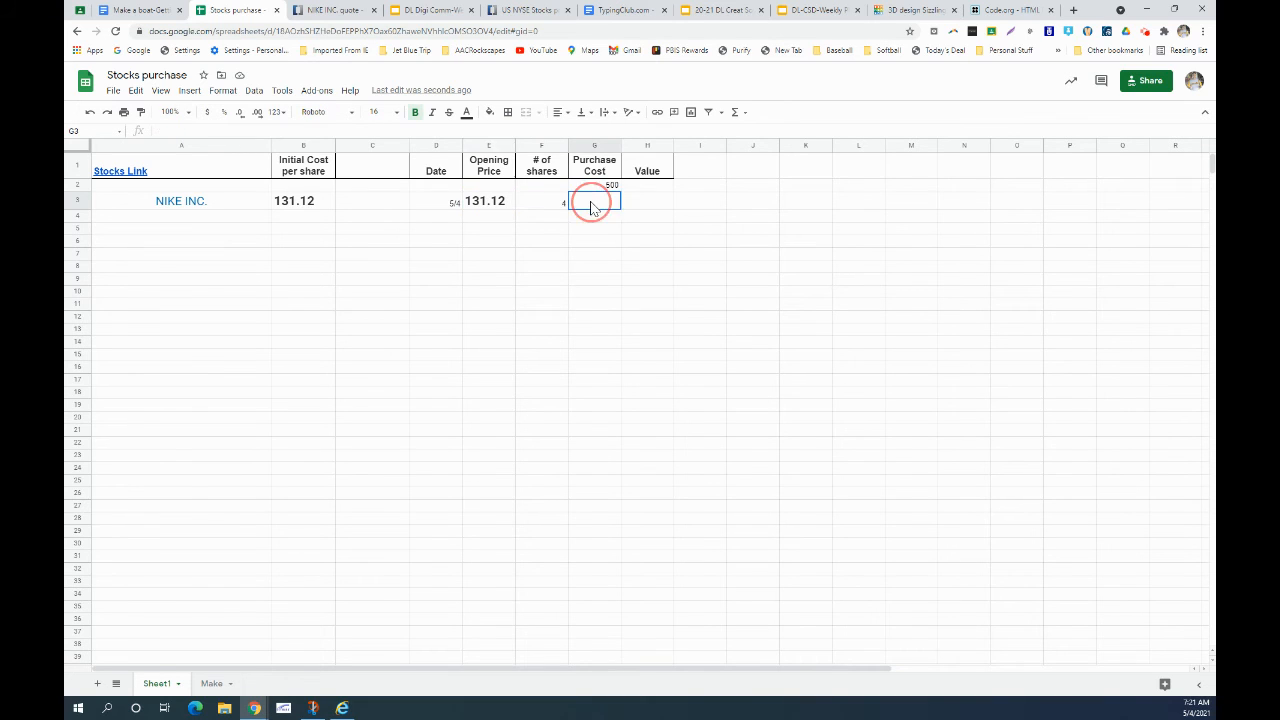
- Enter =SUM(F3*E3) in G3 so the purchase cost computes to 524.48
{"action": "left_click", "coordinate": [738, 114]}
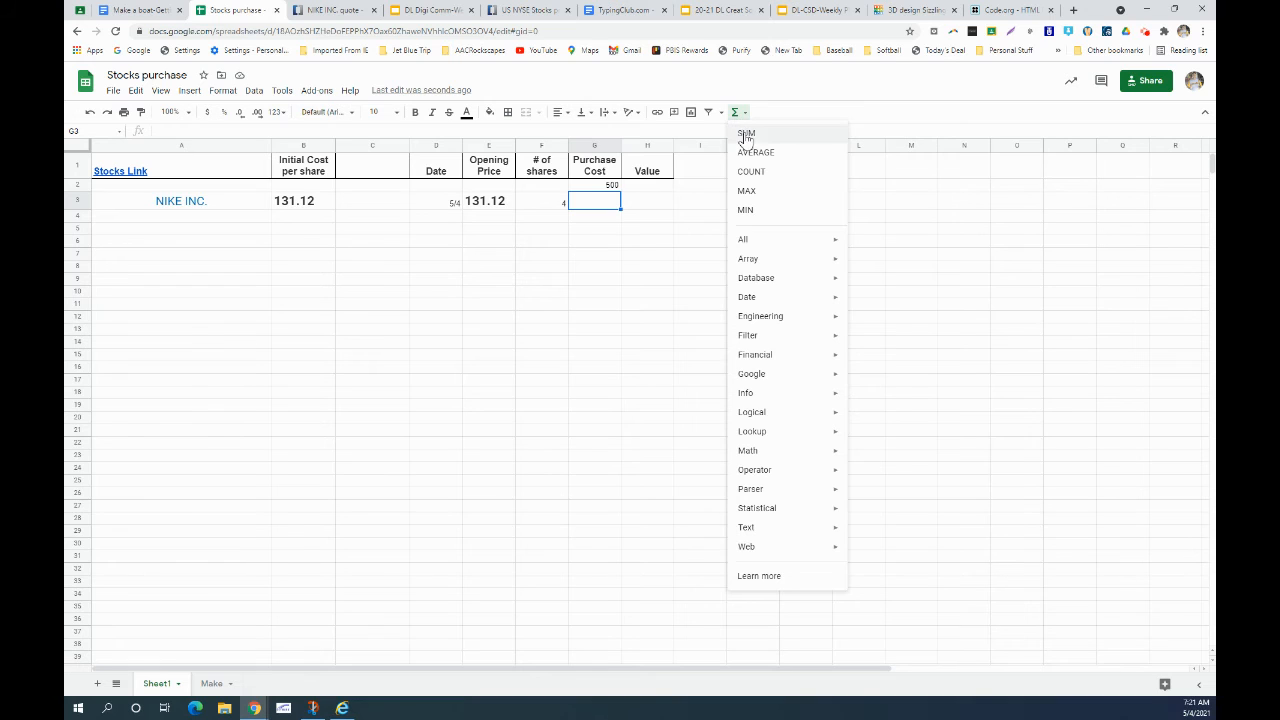
{"action": "left_click", "coordinate": [747, 134]}
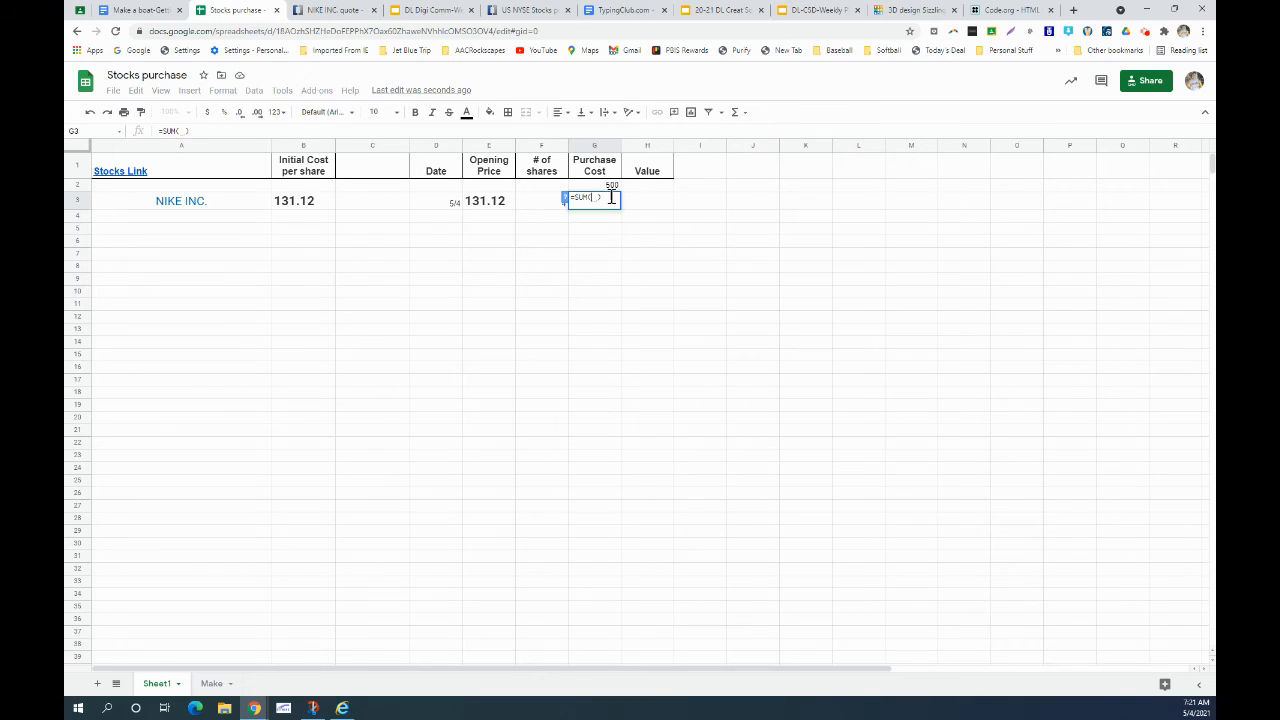
{"action": "left_click", "coordinate": [545, 209]}
{"action": "left_click", "coordinate": [548, 210]}
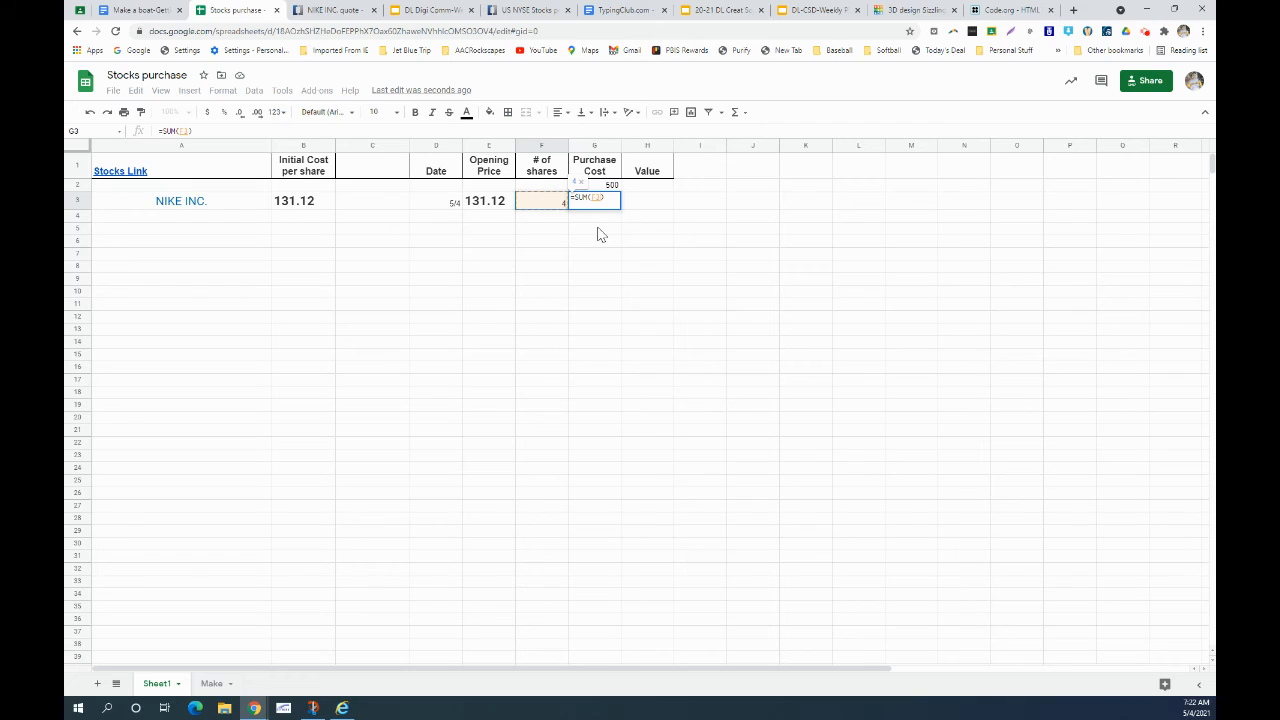
{"action": "type", "text": "*"}
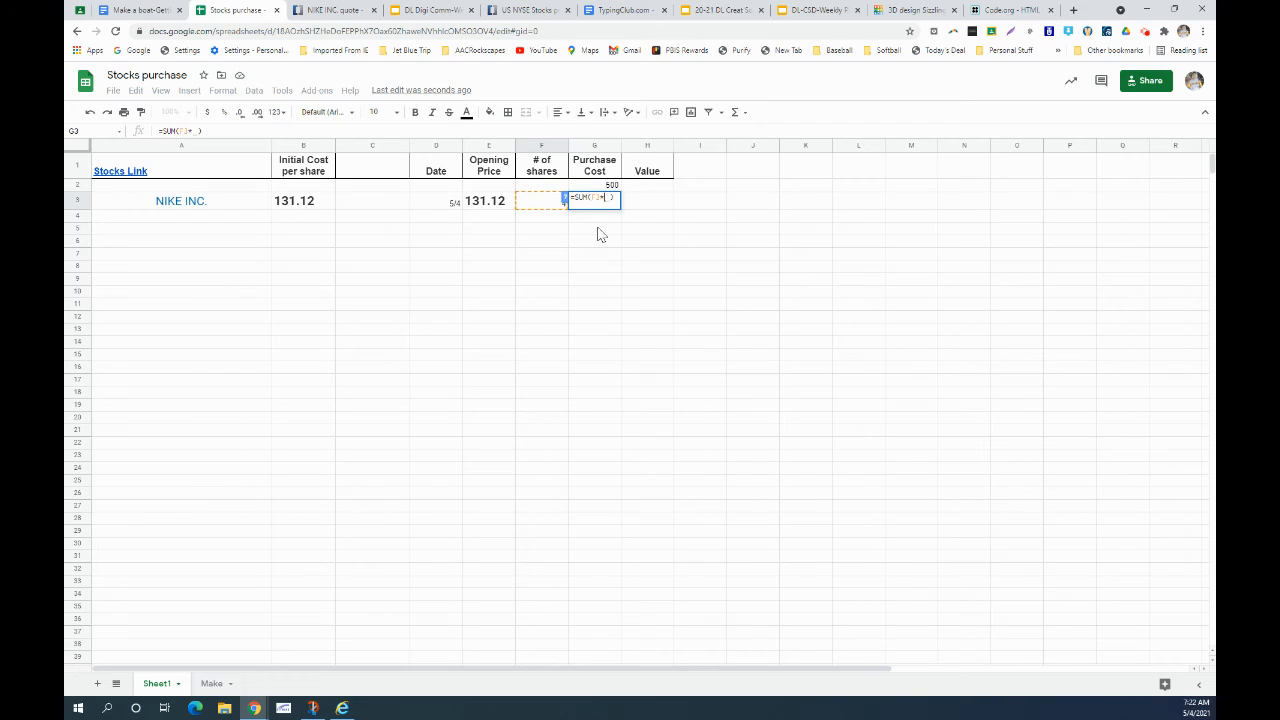
{"action": "left_click", "coordinate": [495, 203]}
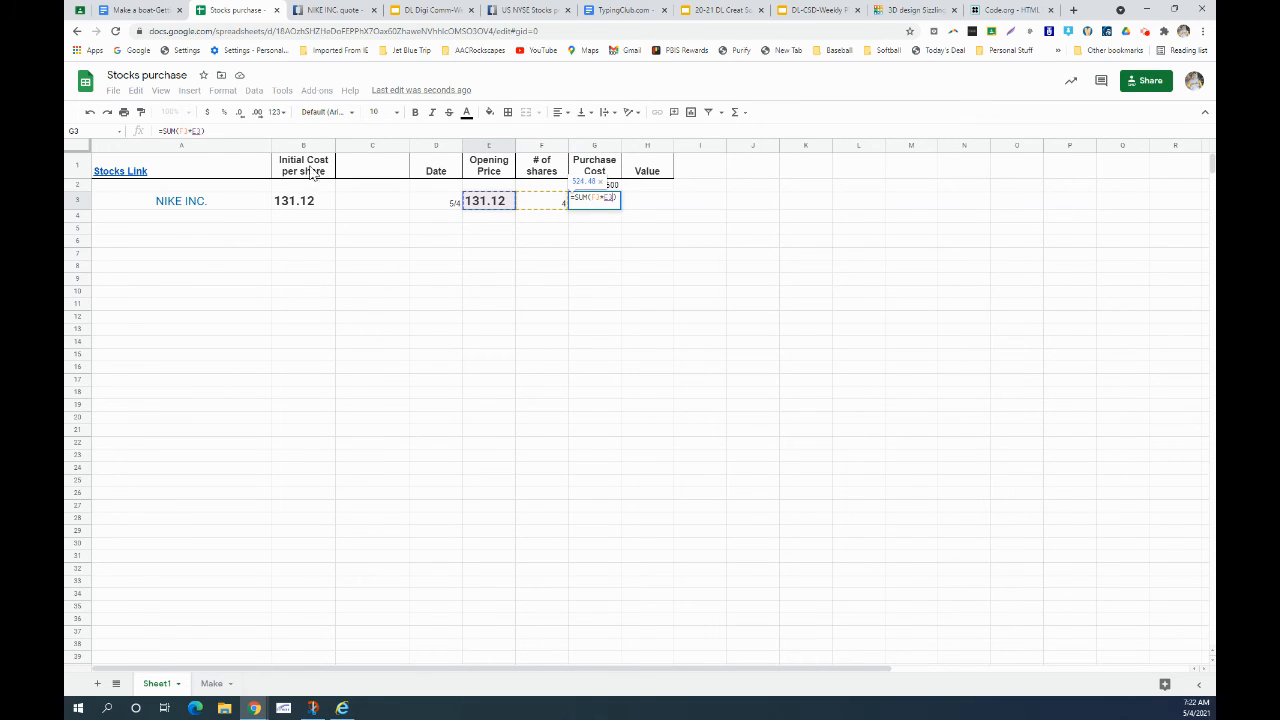
{"action": "key", "text": "ctrl"}
{"action": "key", "text": "Return"}
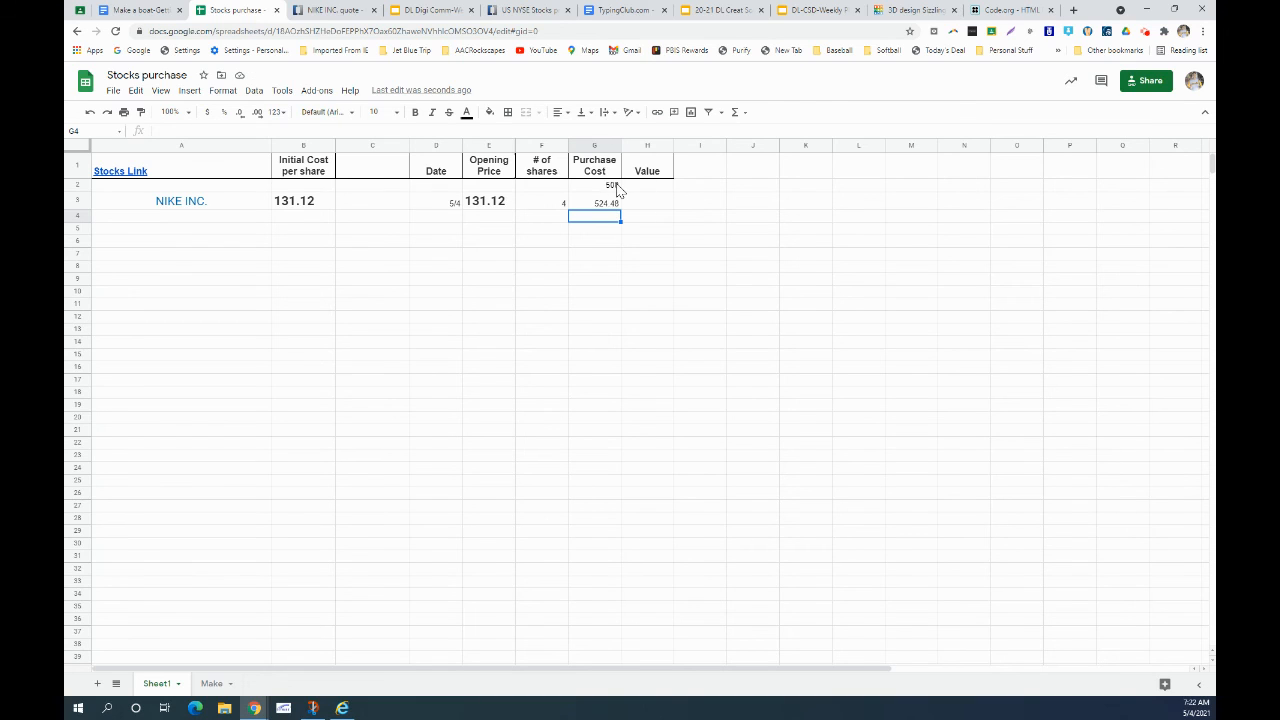
- Change NIKE INC.'s shares in F3 to 3, so G3's purchase cost becomes 393.36
{"action": "left_click", "coordinate": [546, 206]}
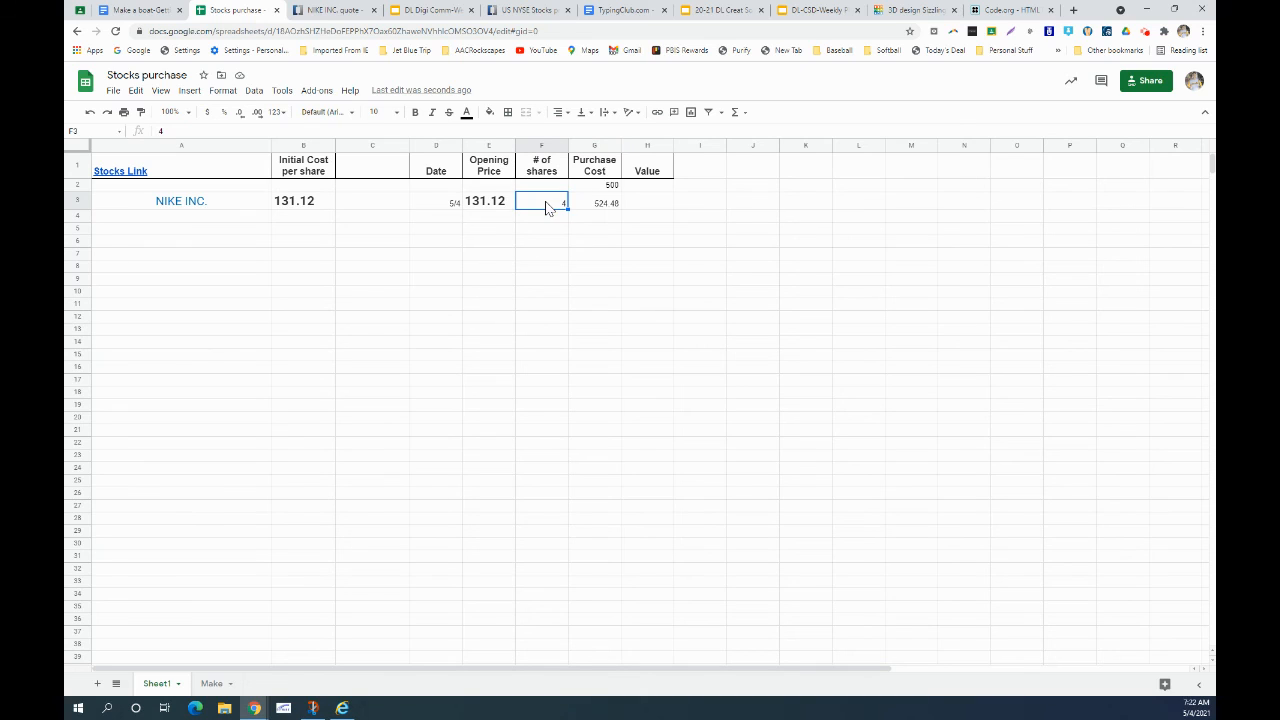
{"action": "type", "text": "3"}
{"action": "key", "text": "Return"}
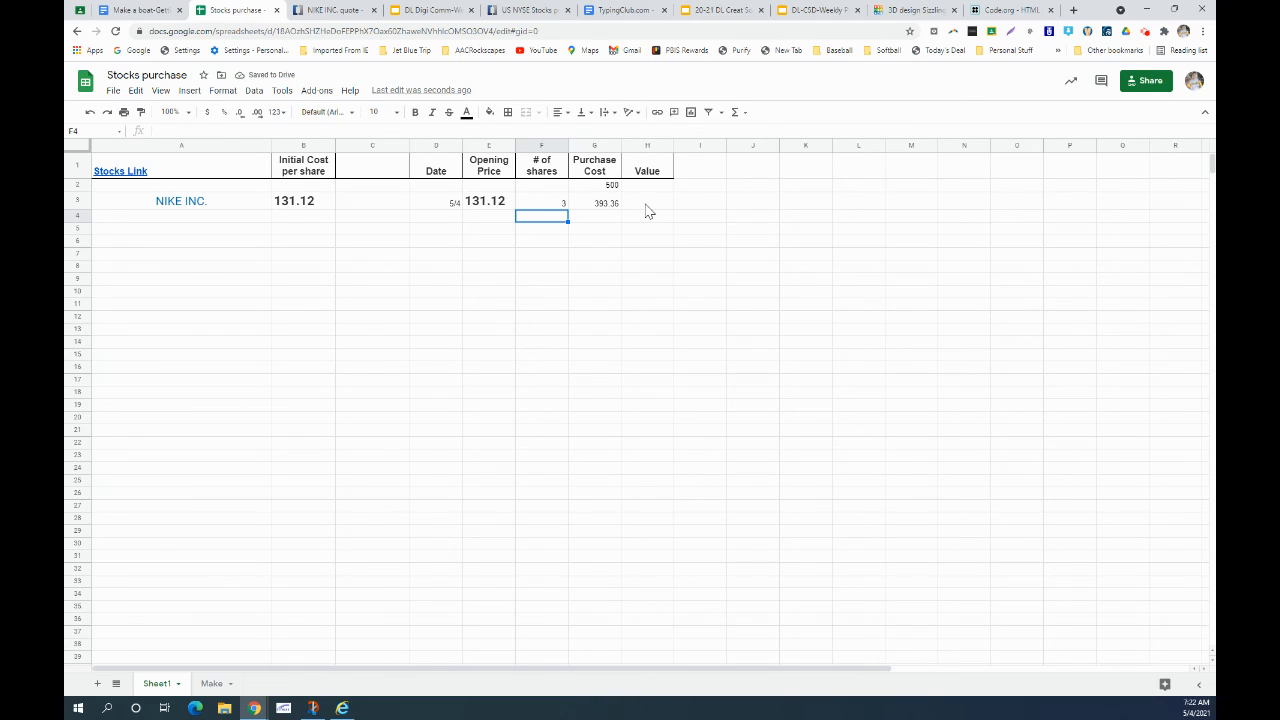
{"action": "left_click", "coordinate": [652, 205]}
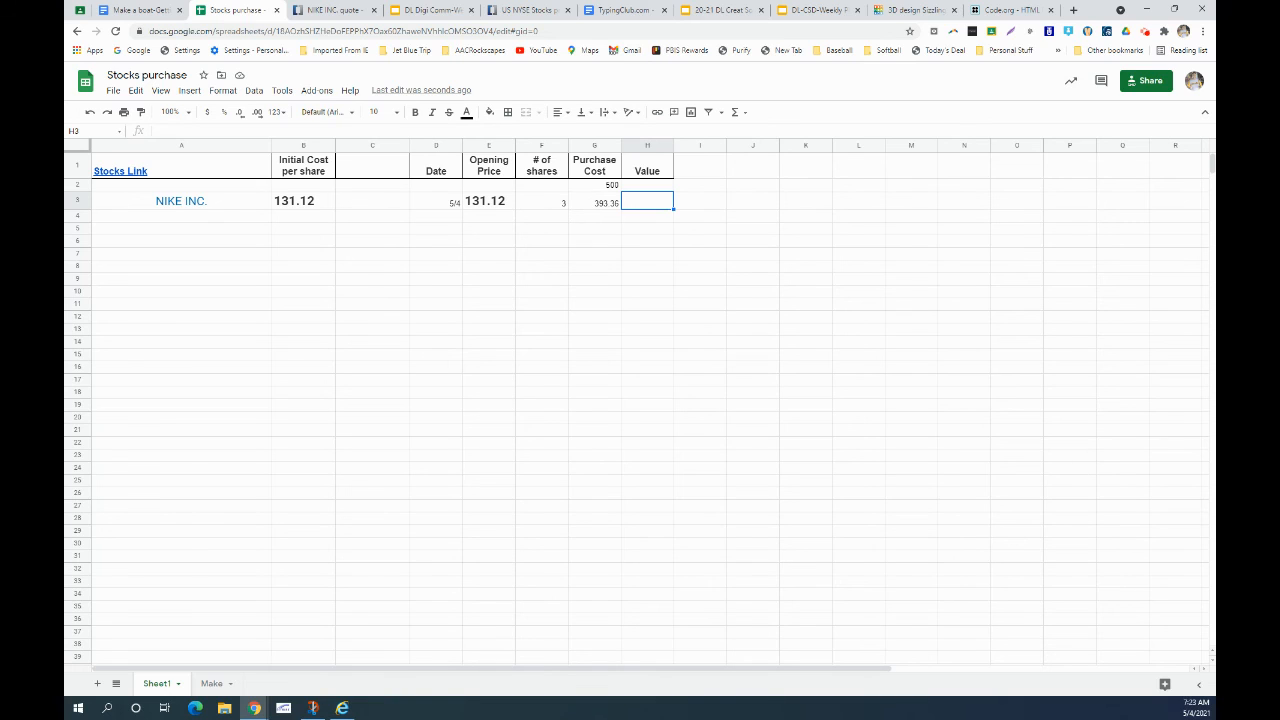
{"action": "left_click", "coordinate": [1146, 33]}
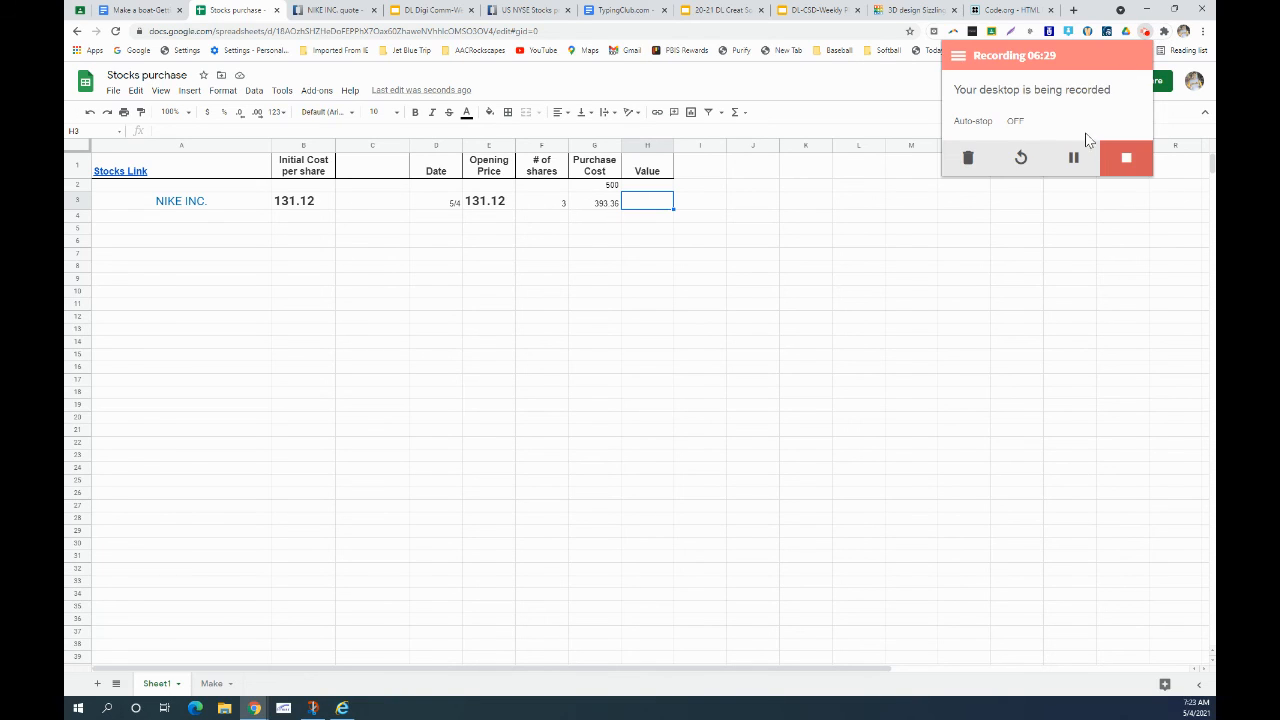